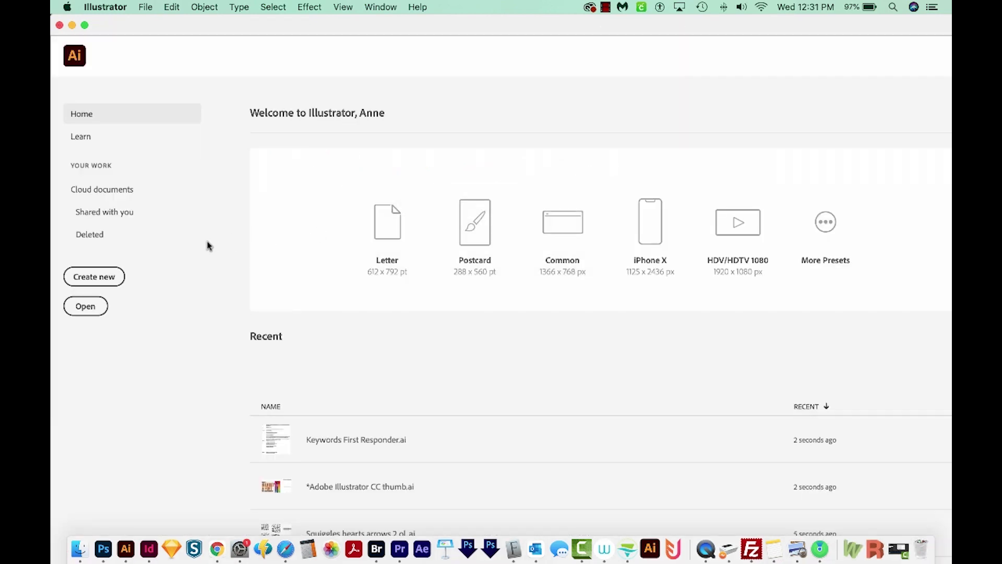
Create a new print document with the Letter preset, 612 x 792 pt, in CMYK color
click(95, 279)
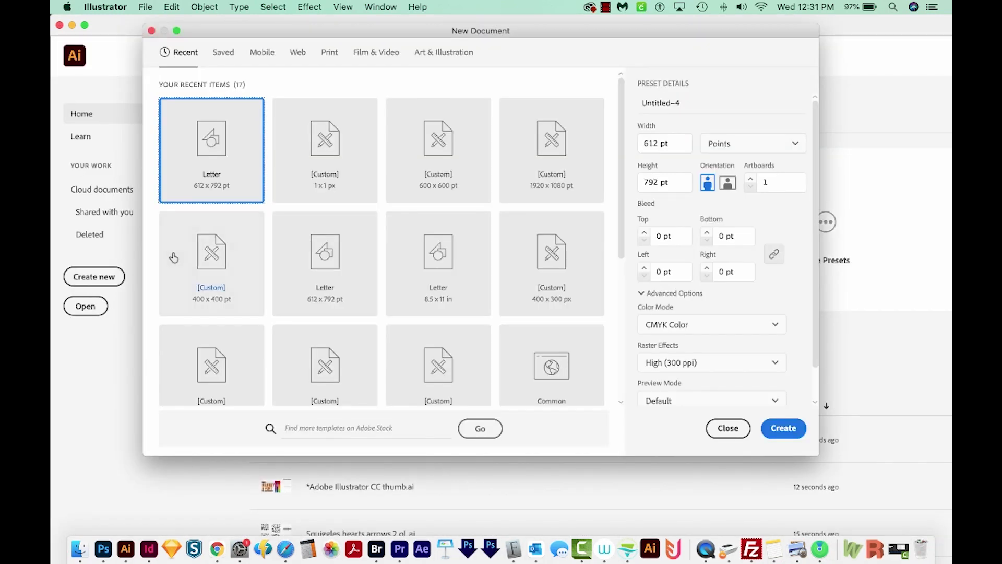
click(329, 52)
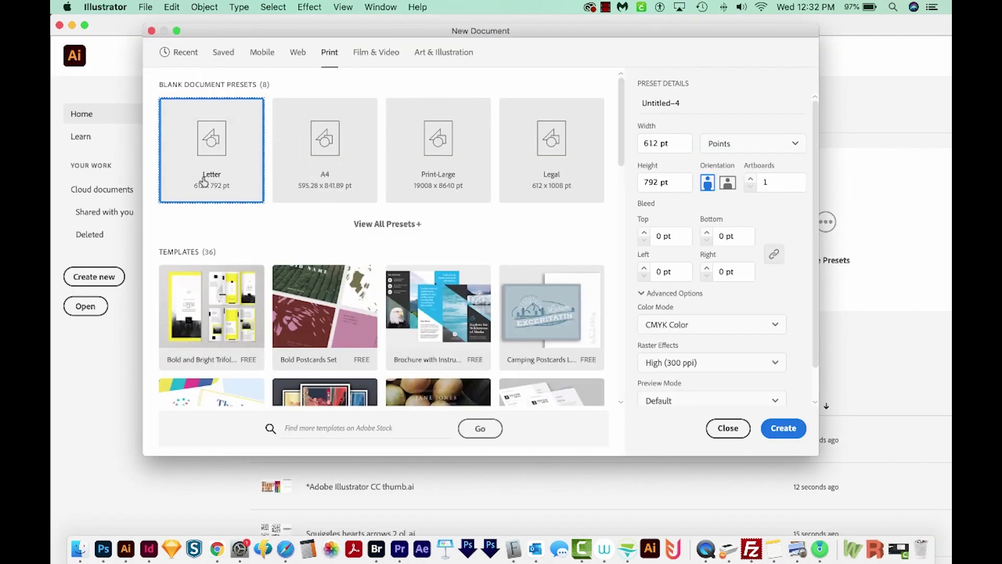
click(782, 428)
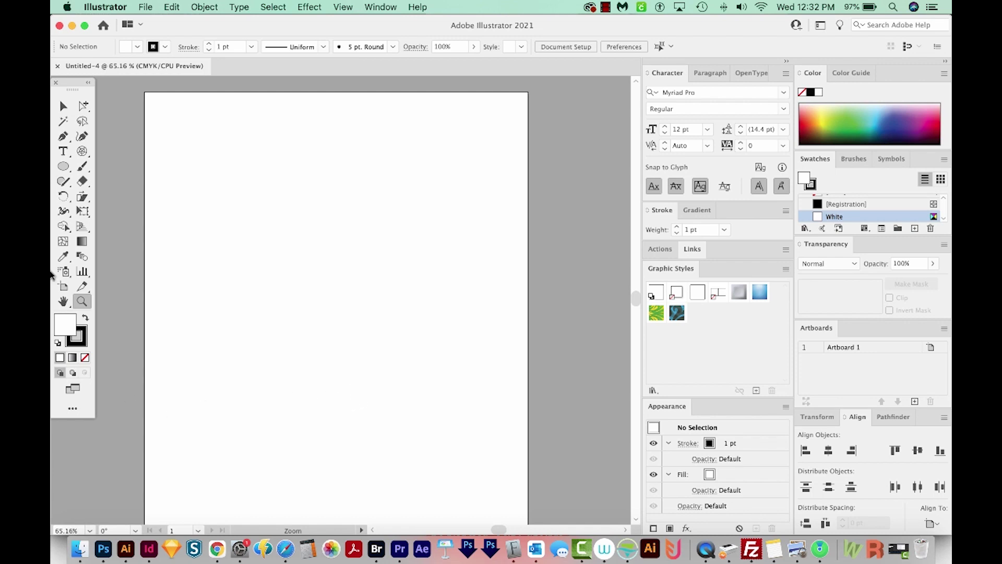
Draw a circular polar grid with 1 concentric divider and 50 radial dividers, spanning most of the artboard's width
click(82, 152)
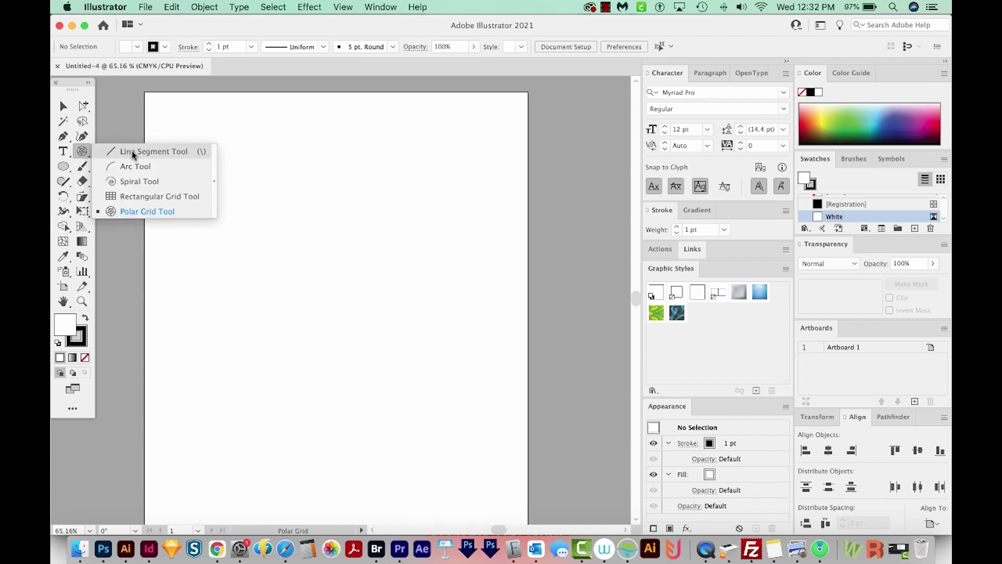
click(137, 211)
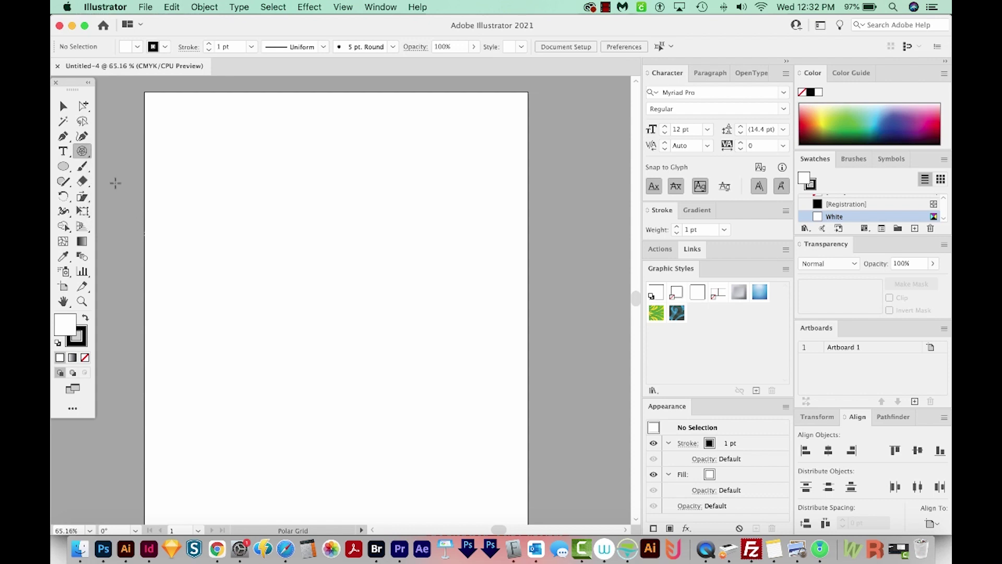
key(Return)
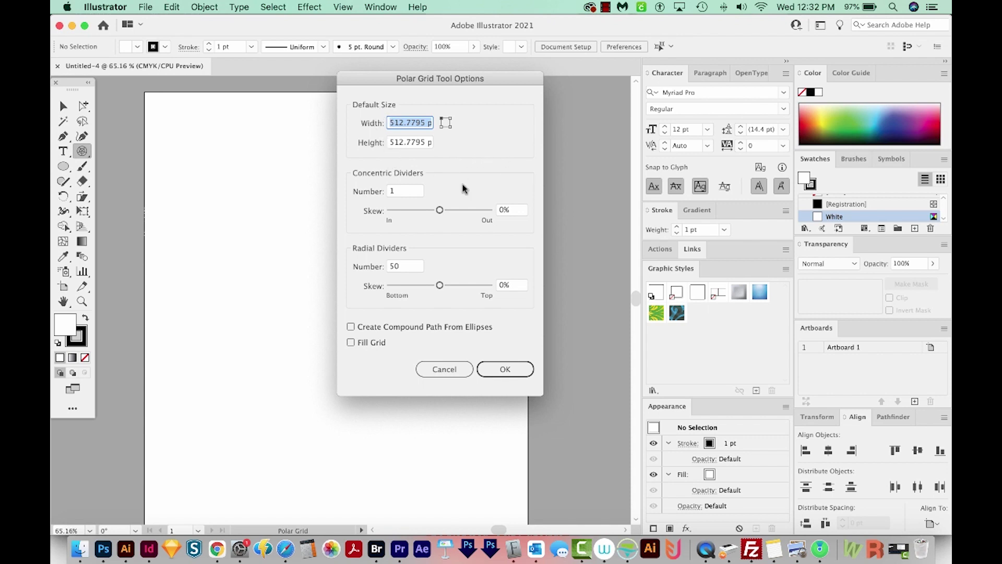
click(392, 192)
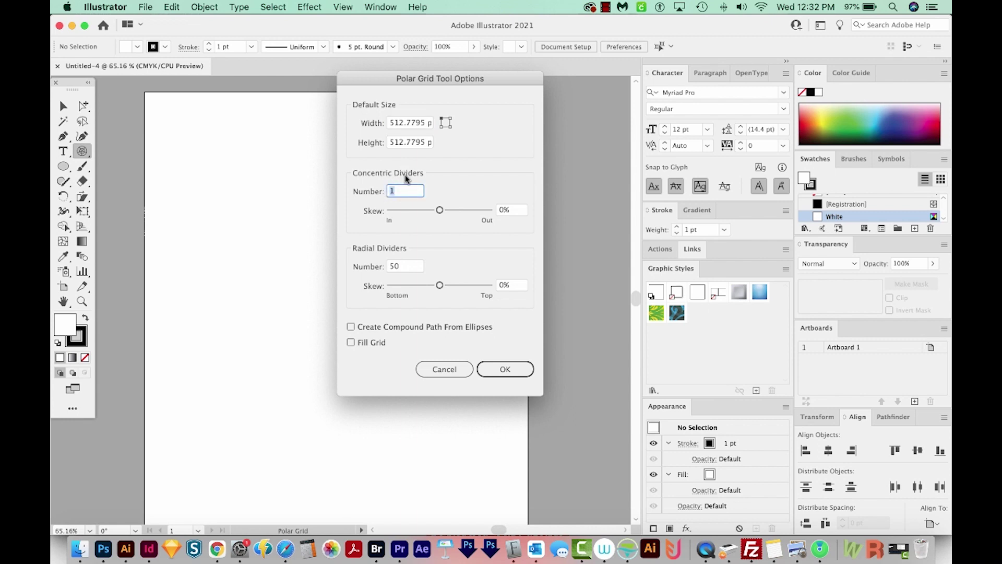
click(403, 269)
click(516, 367)
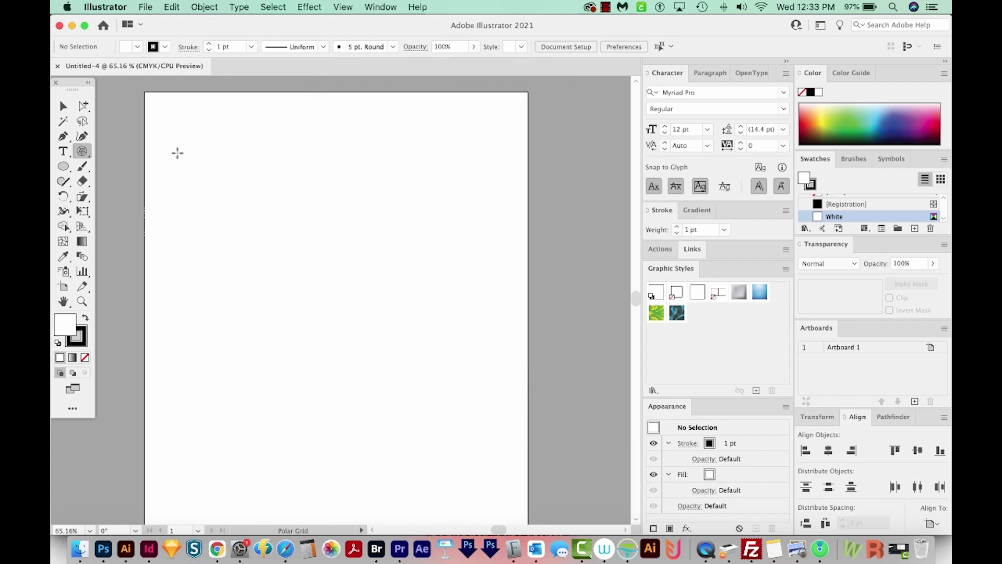
drag(177, 152, 398, 481)
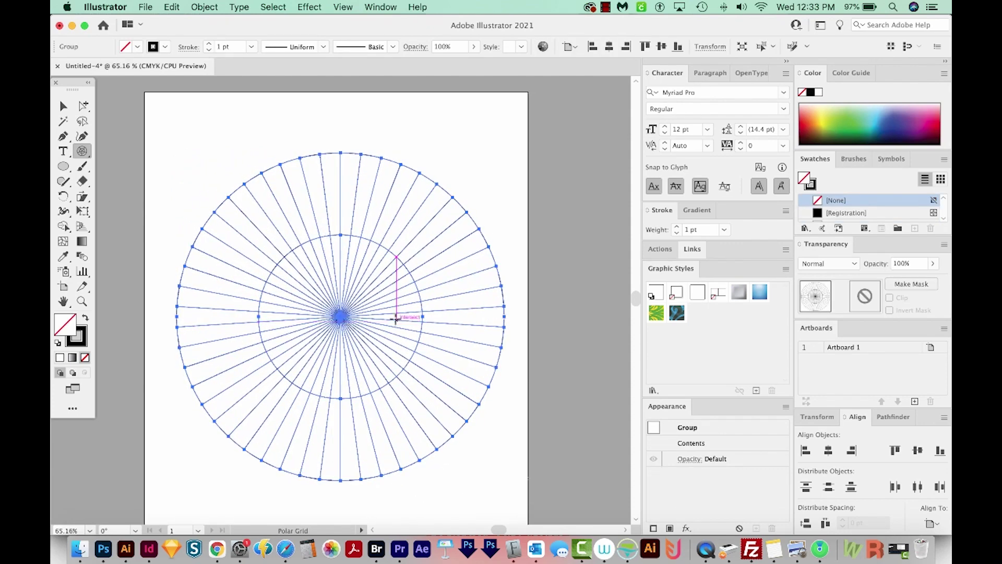
Give the polar grid the default 1 pt black stroke and set its fill to none
key(d)
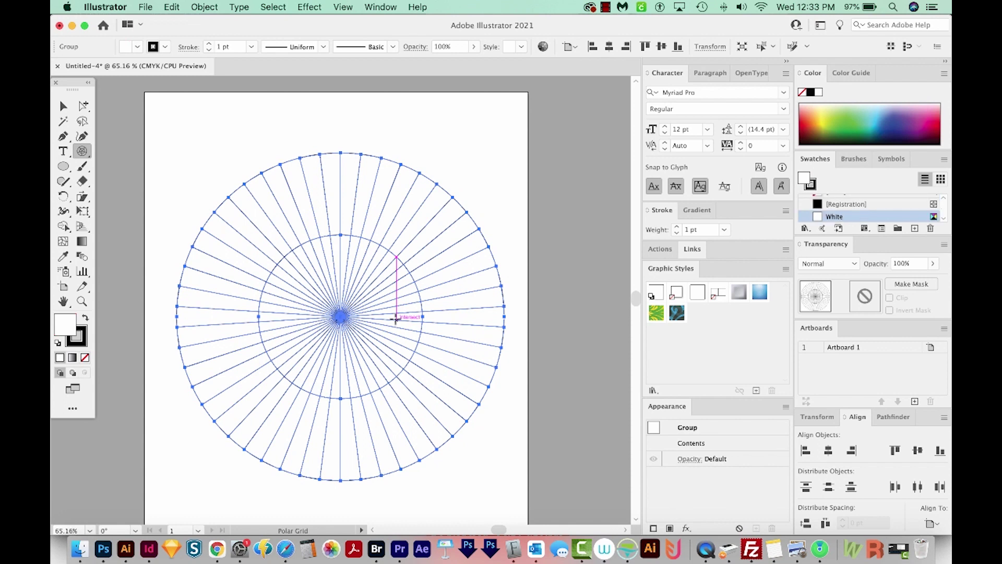
click(81, 340)
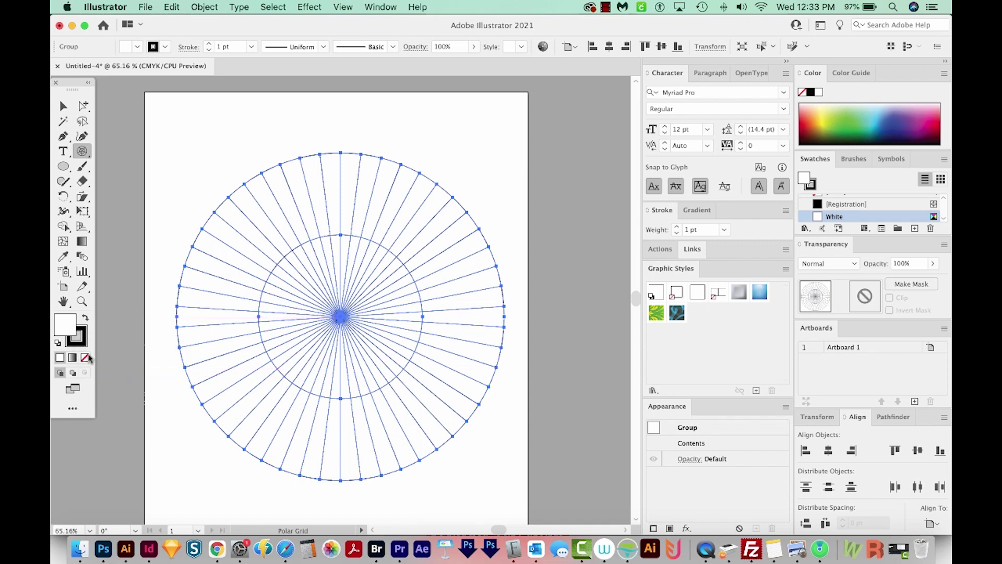
click(85, 358)
key(v)
scroll(387, 296, down, 1)
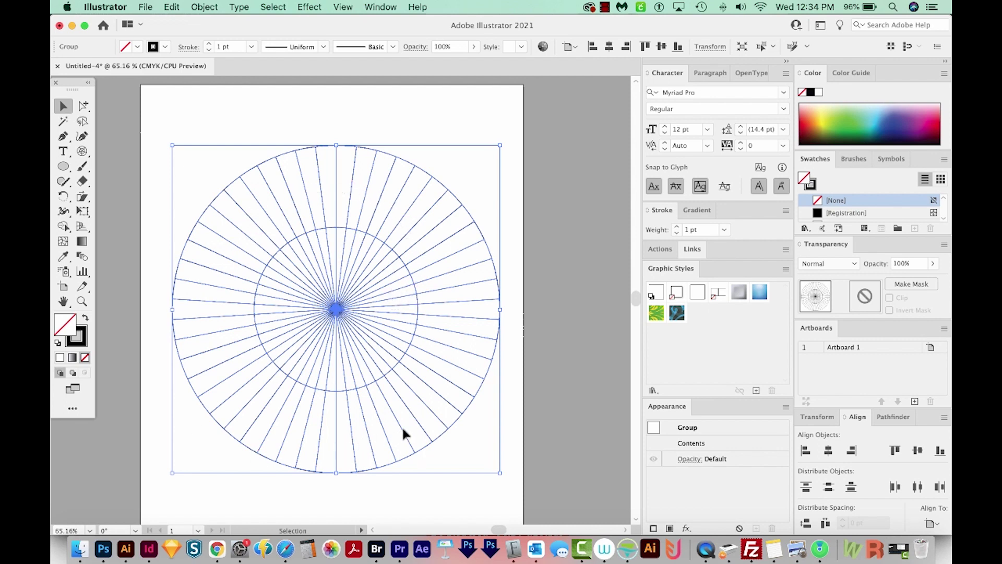
Delete only the outer circle of the polar grid, using the Group Selection tool
click(172, 180)
click(82, 106)
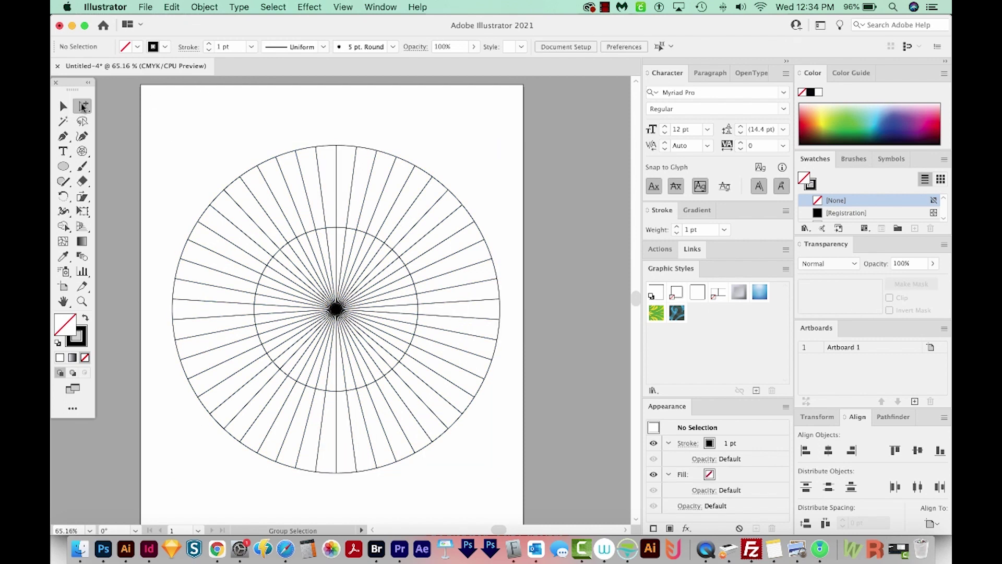
drag(83, 108, 125, 120)
click(386, 154)
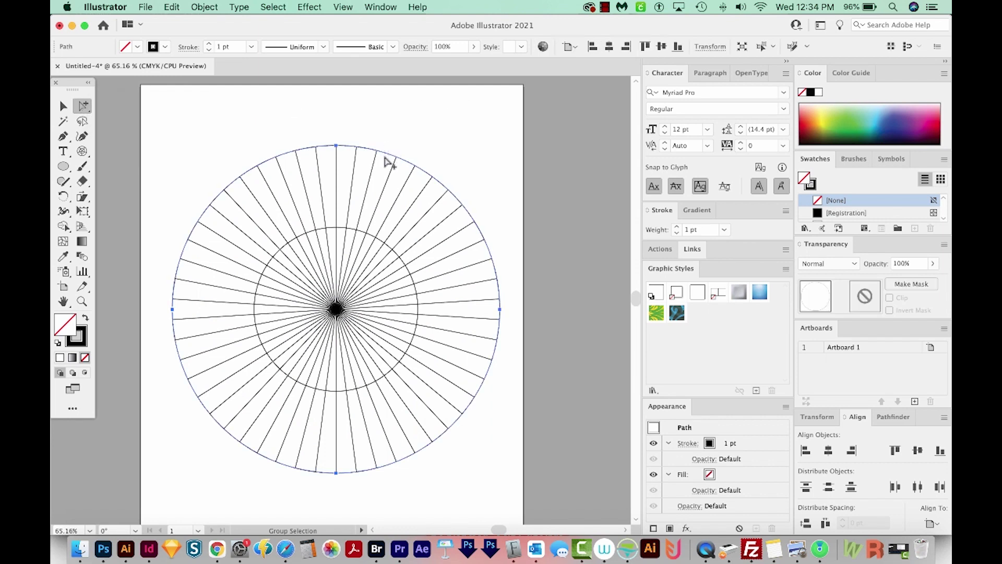
key(Delete)
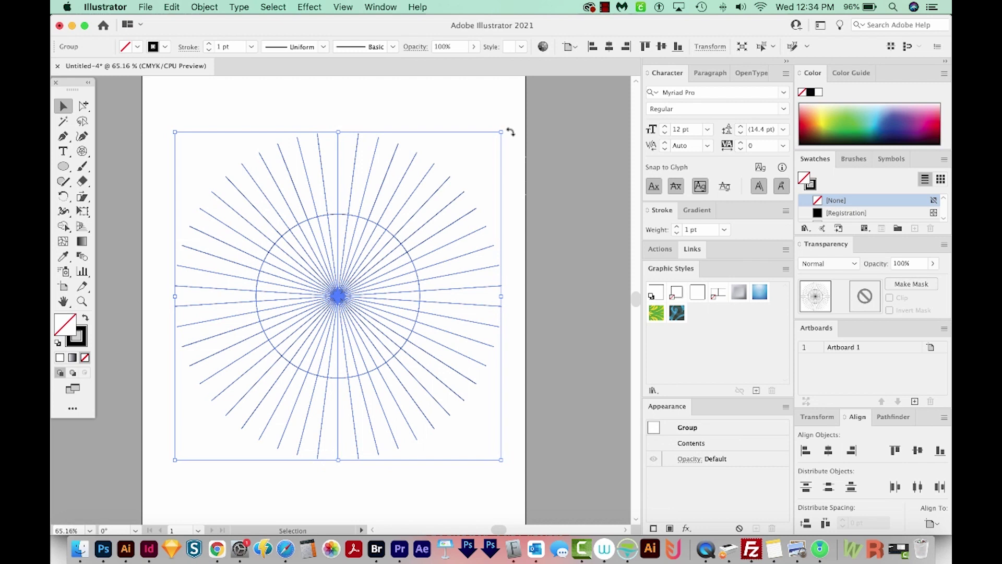
Apply the Pathfinder Outline operation to the whole grid so the rays are split where they cross the inner circle
drag(531, 117, 168, 469)
click(892, 417)
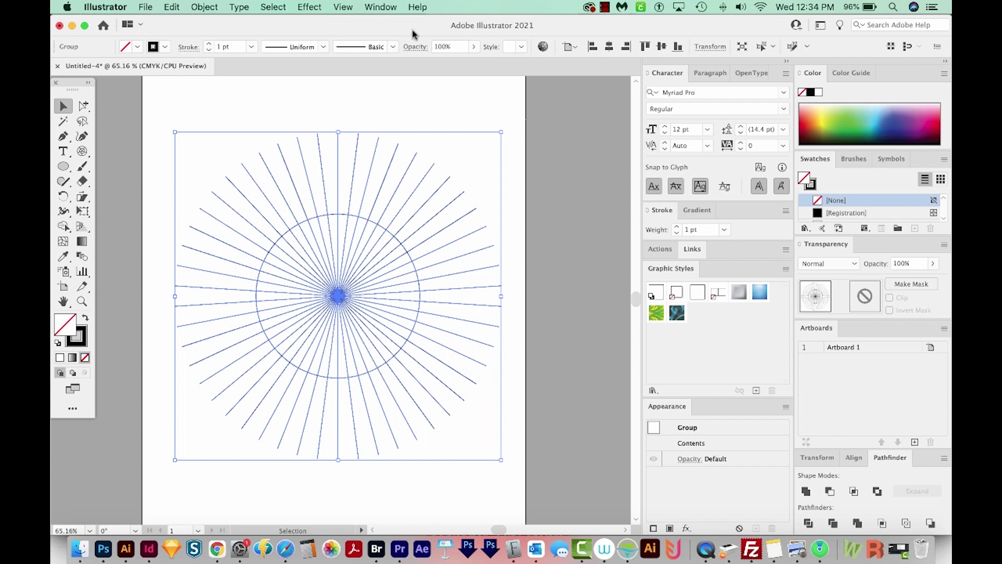
click(372, 8)
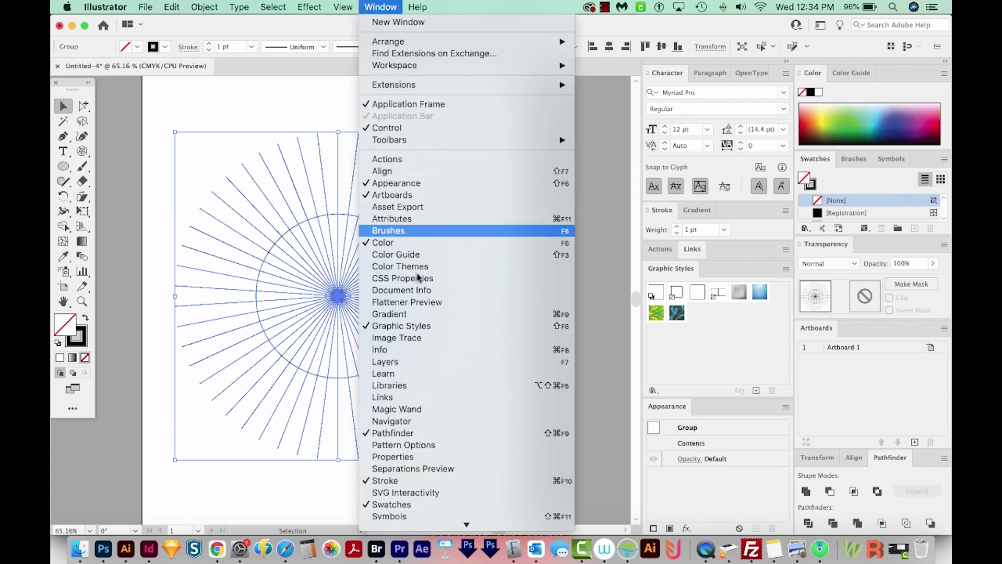
click(399, 433)
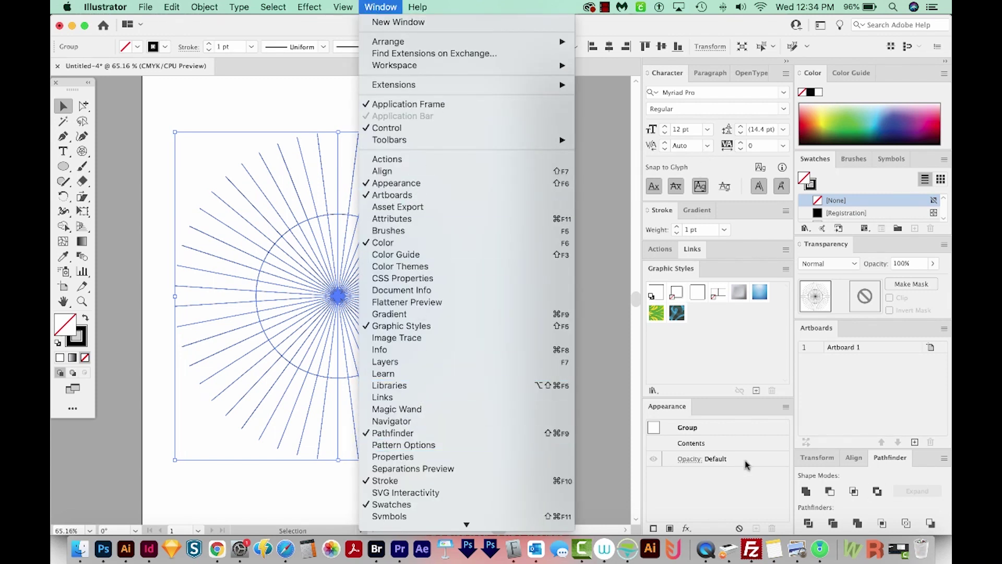
click(907, 525)
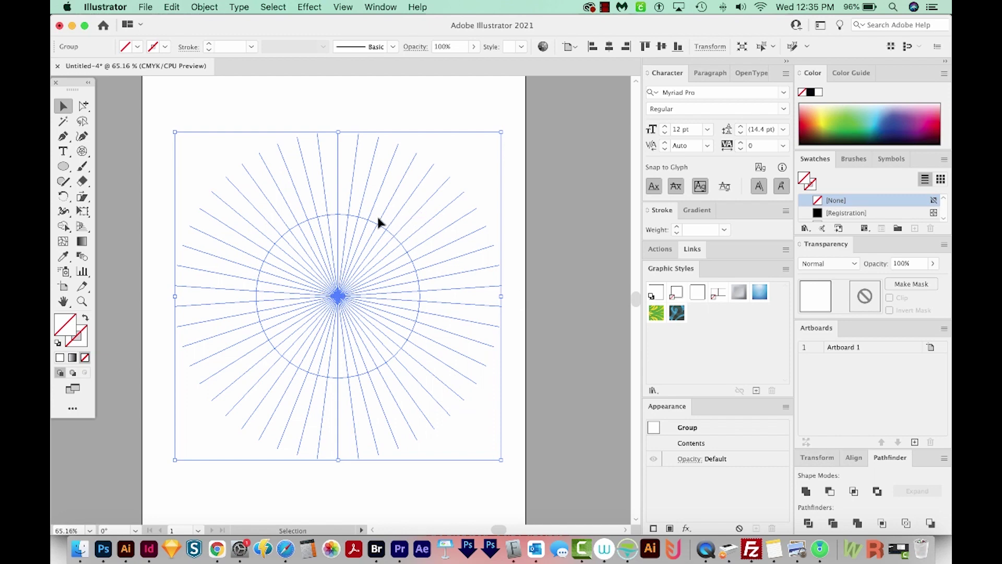
Check the split points along the inner circle, deselect the artwork and switch the canvas to Outline view
key(z)
click(351, 215)
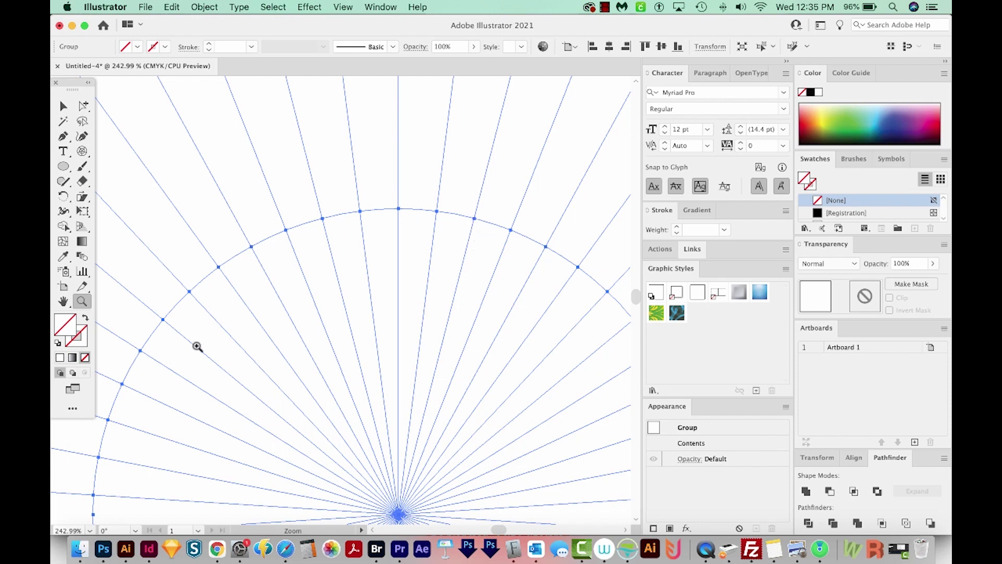
key(a)
drag(498, 214, 490, 233)
drag(453, 203, 470, 252)
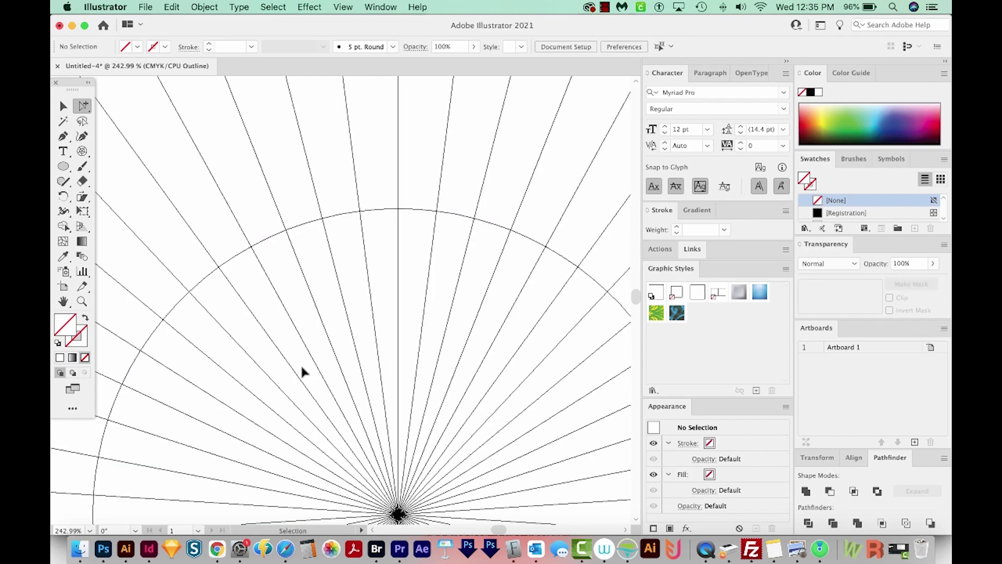
key(super+y)
key(super+y)
key(super+minus)
key(super+minus)
key(super+minus)
key(super+minus)
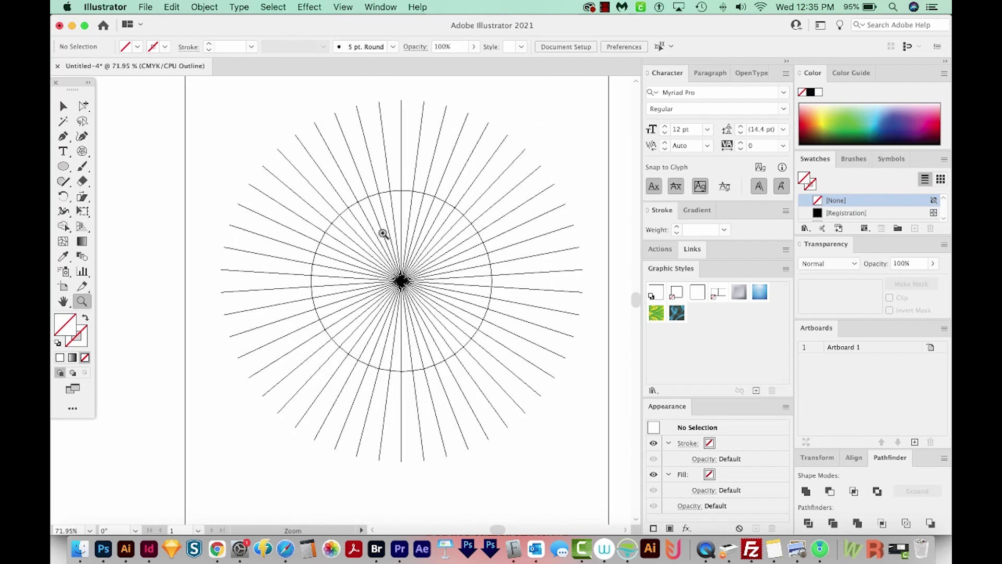
Group-select the ray segments inside the inner circle and delete them
key(a)
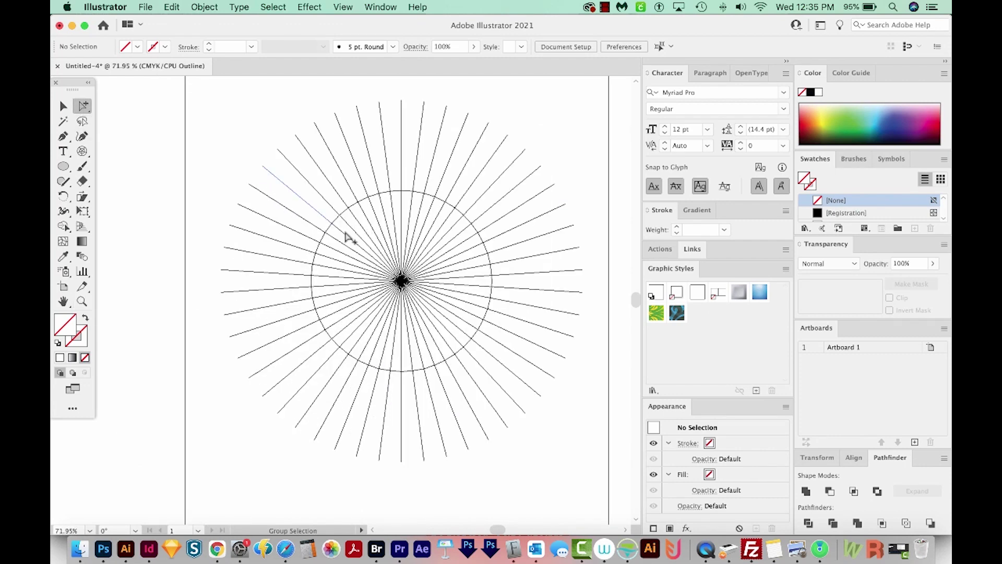
drag(343, 225, 452, 337)
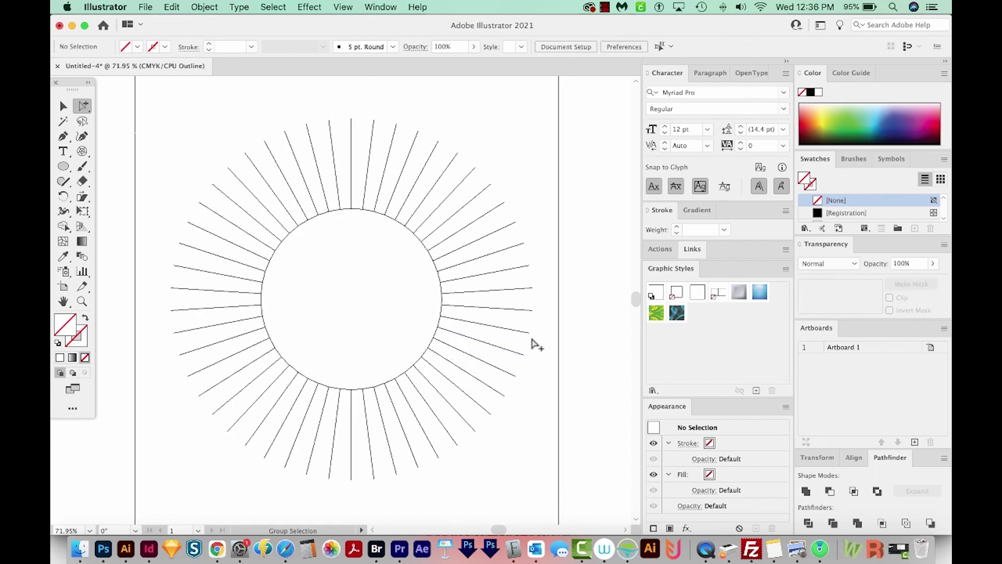
key(super)
key(super+z)
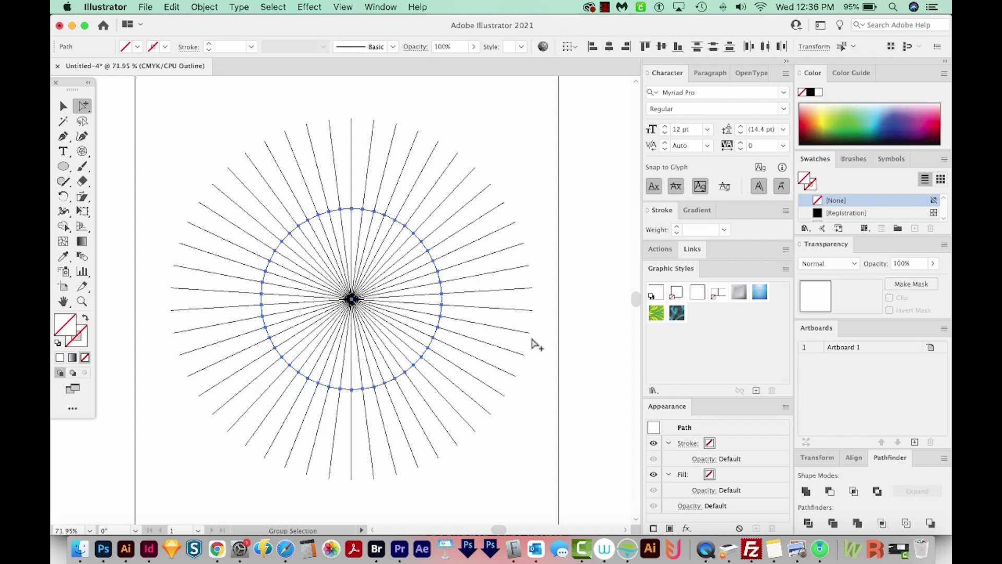
key(super+shift+z)
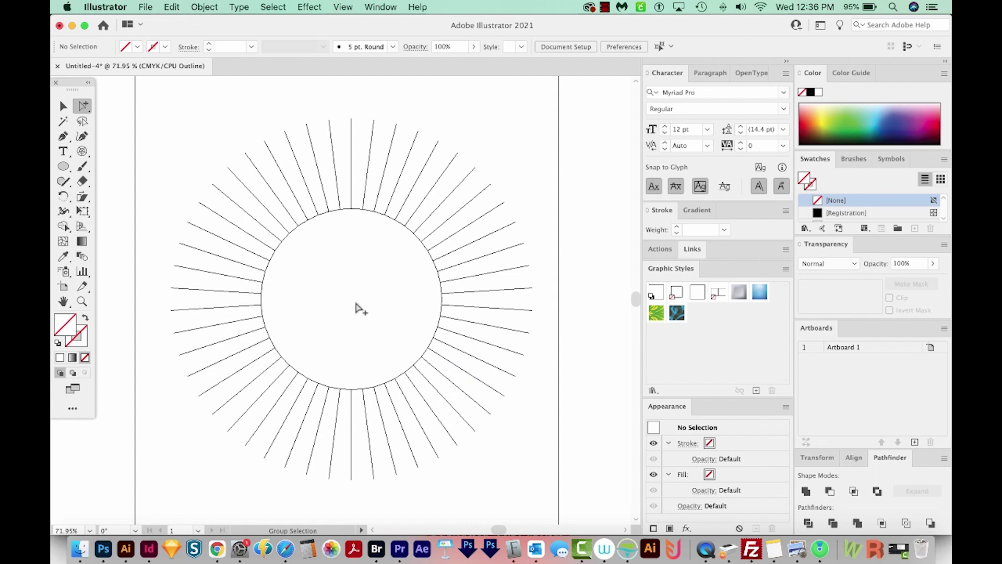
Lasso the outer ends of all the rays and delete the ray segments outside the circle
click(347, 210)
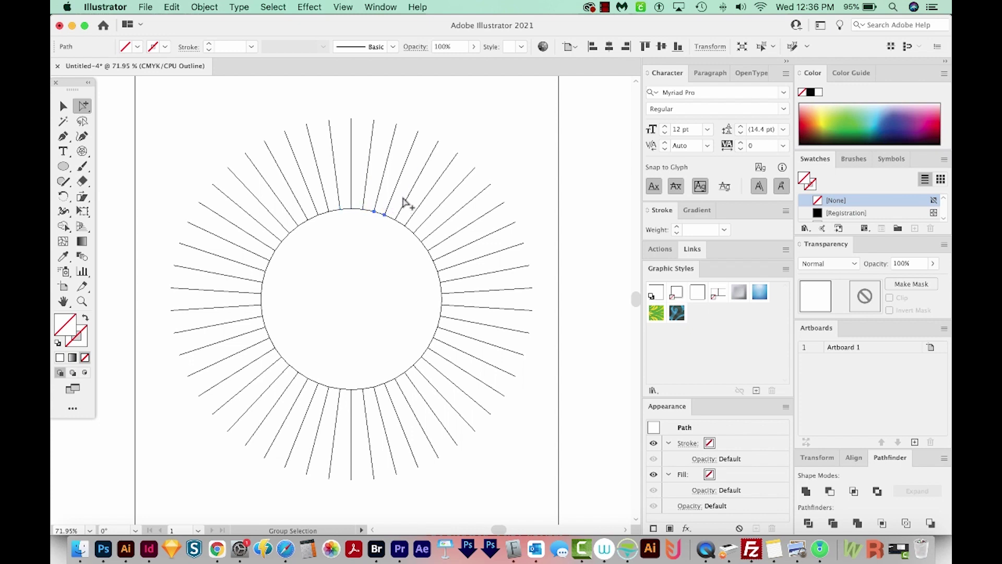
key(q)
click(423, 82)
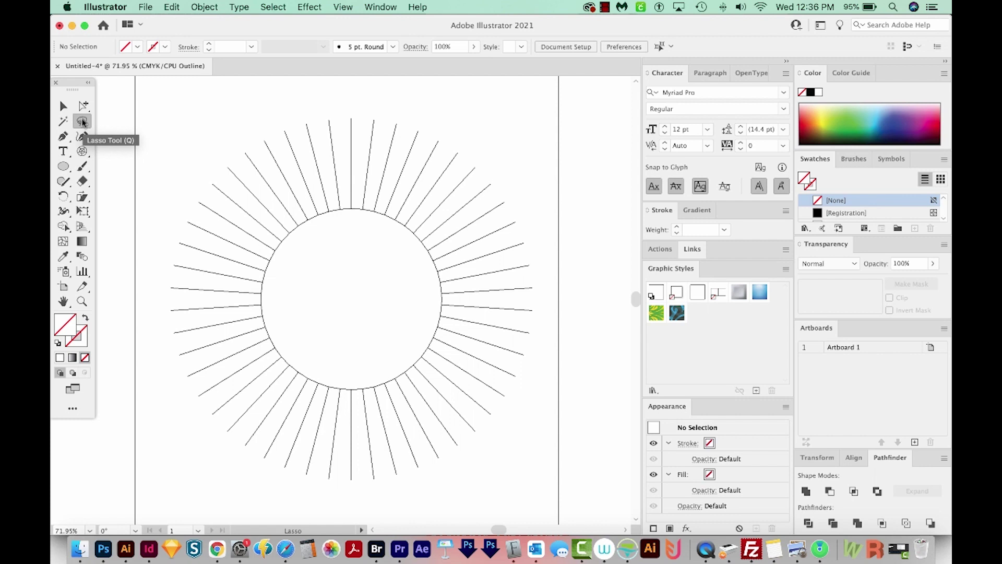
mouse_move(333, 97)
mouse_down()
mouse_move(272, 107)
mouse_move(217, 141)
mouse_move(195, 169)
mouse_move(189, 215)
mouse_move(343, 180)
mouse_move(389, 196)
mouse_move(455, 259)
mouse_move(478, 310)
mouse_move(468, 402)
mouse_move(426, 432)
mouse_move(311, 419)
mouse_move(271, 369)
mouse_move(213, 235)
mouse_move(178, 219)
mouse_move(140, 292)
mouse_move(166, 509)
mouse_move(489, 362)
mouse_move(524, 311)
mouse_move(567, 188)
mouse_move(508, 84)
mouse_move(345, 69)
mouse_move(308, 127)
mouse_up()
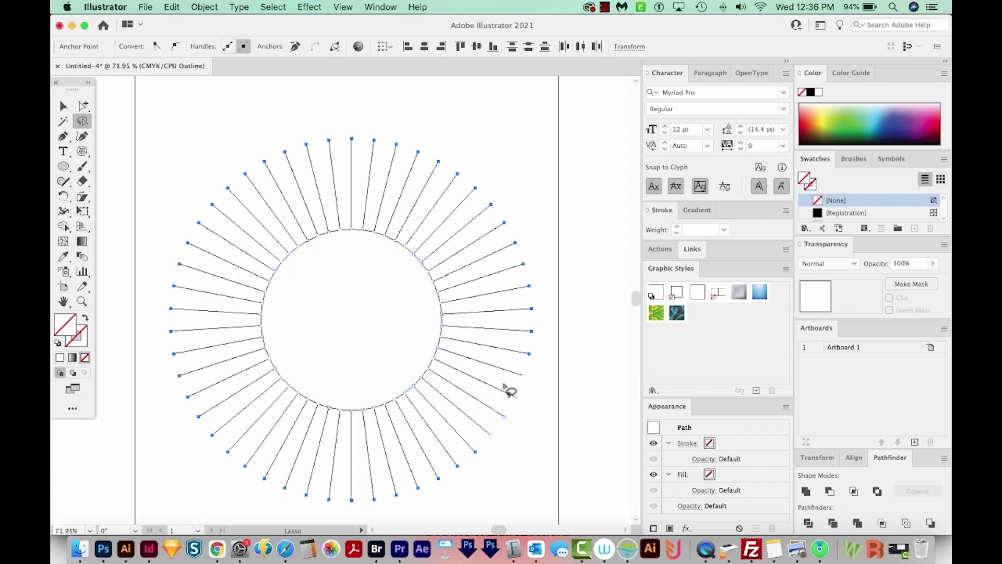
key(super+alt)
key(Delete)
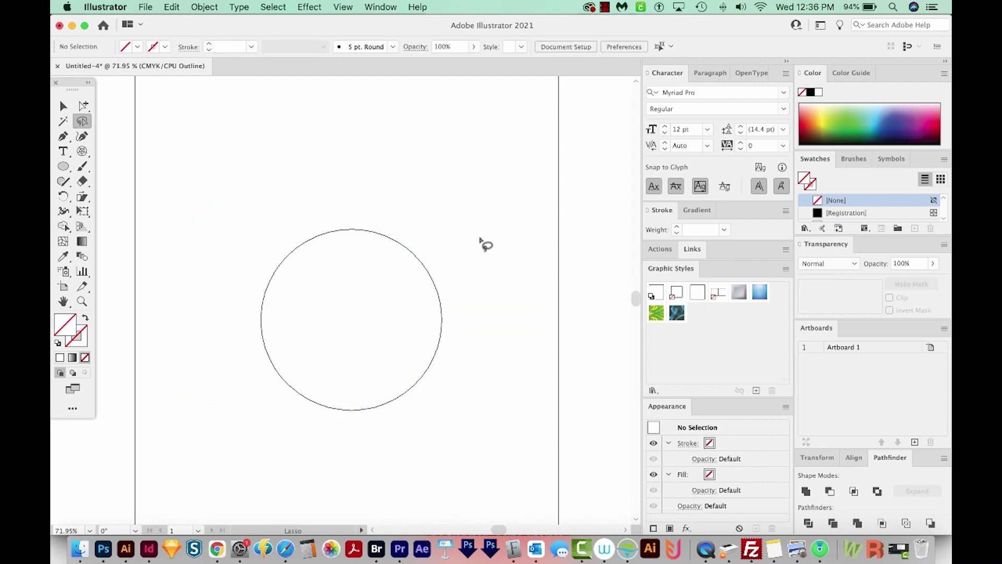
Delete the arc segments of the remaining circle, and undo the deletions back to the full set of rays
key(a)
drag(421, 235, 401, 258)
drag(352, 216, 339, 251)
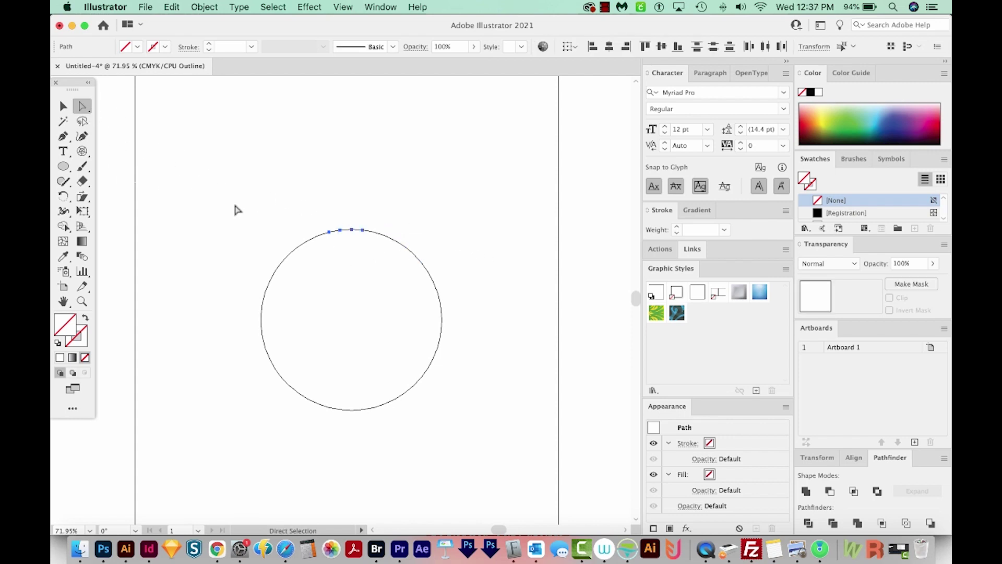
drag(233, 204, 488, 443)
key(Delete)
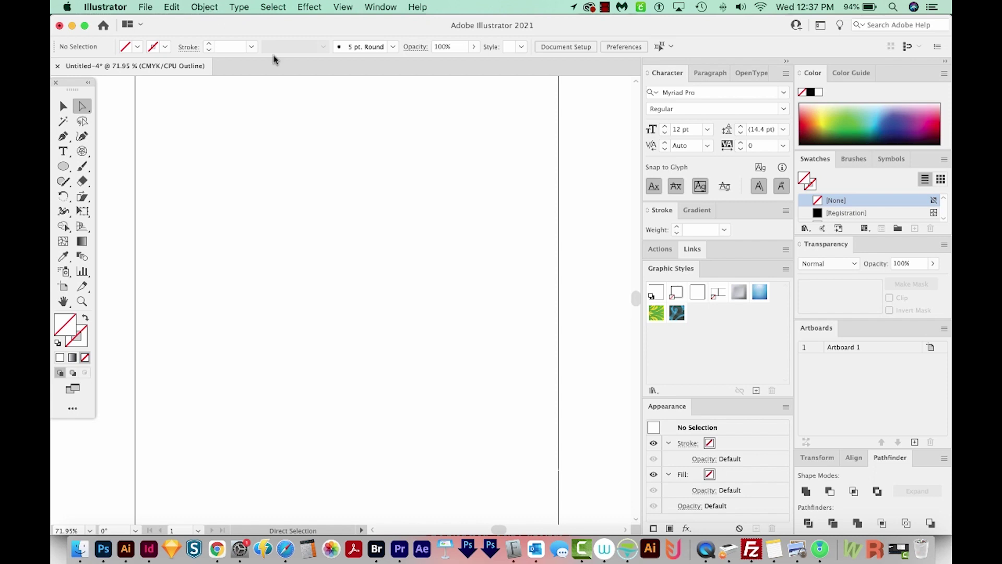
key(super+z)
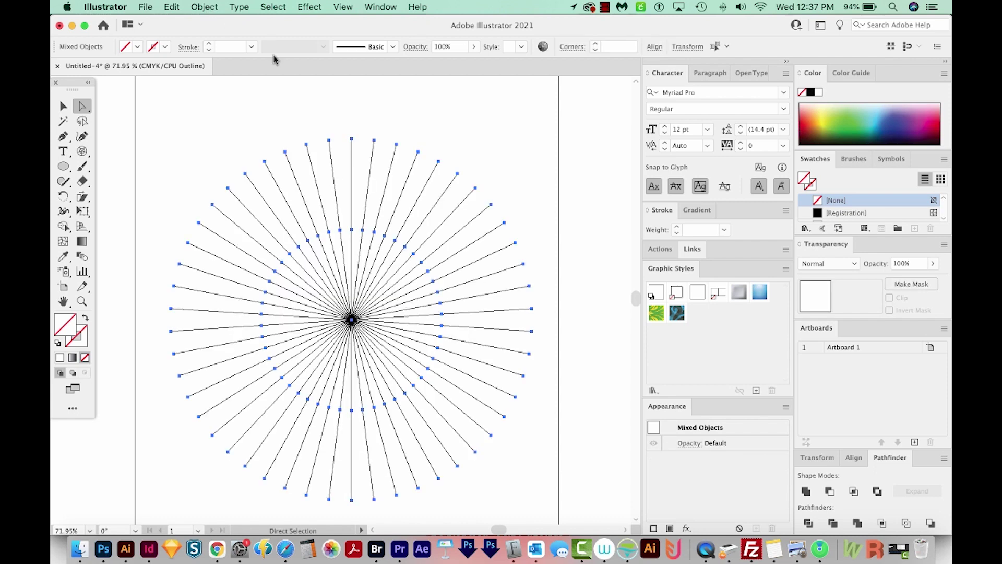
Try to group-select the ray segments outside the circle, working around all sides of the burst
click(527, 190)
drag(498, 152, 273, 231)
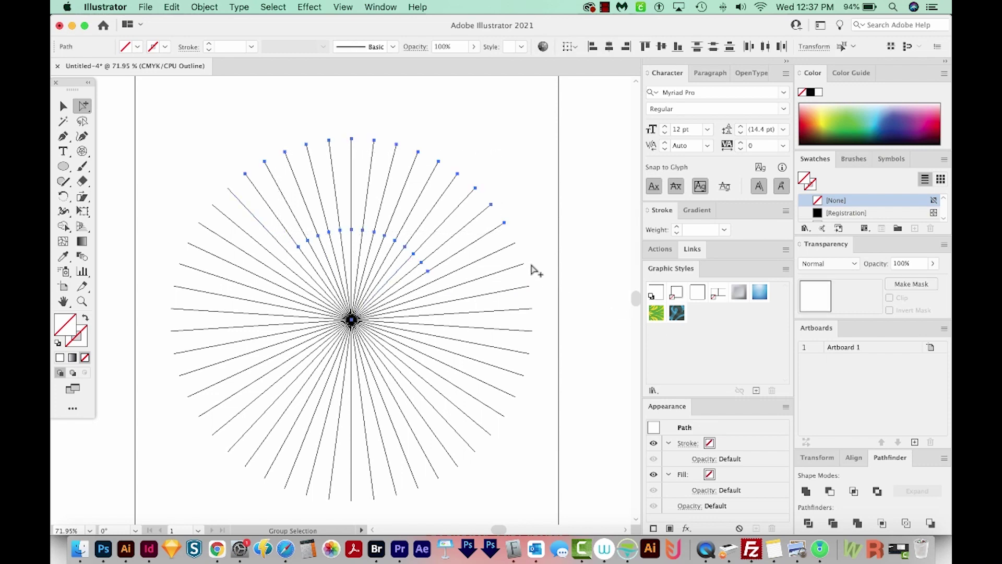
drag(545, 240, 499, 479)
drag(234, 178, 104, 441)
scroll(219, 462, down, 2)
drag(223, 413, 517, 490)
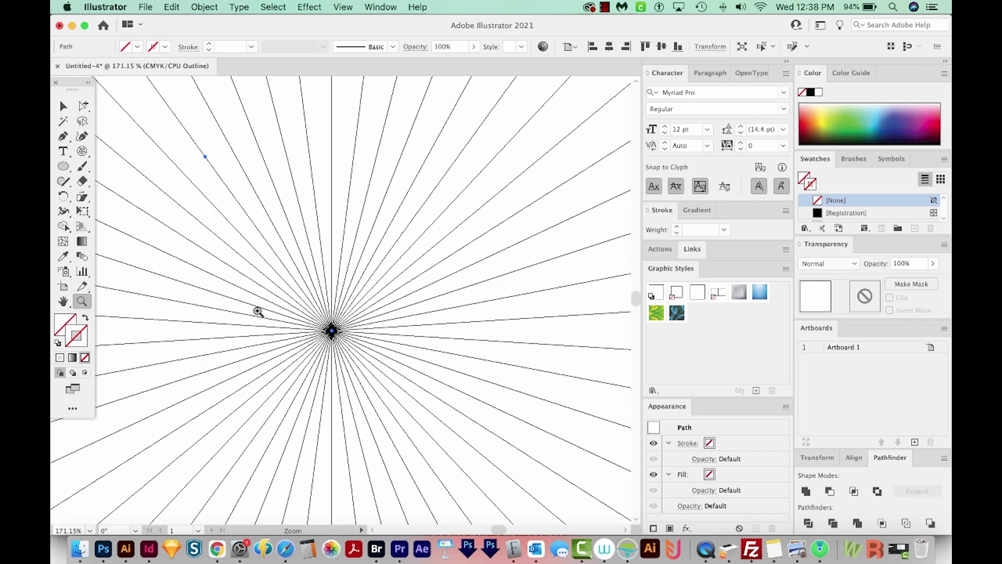
Group-select all the ray segments inside the circle and hide them
click(83, 107)
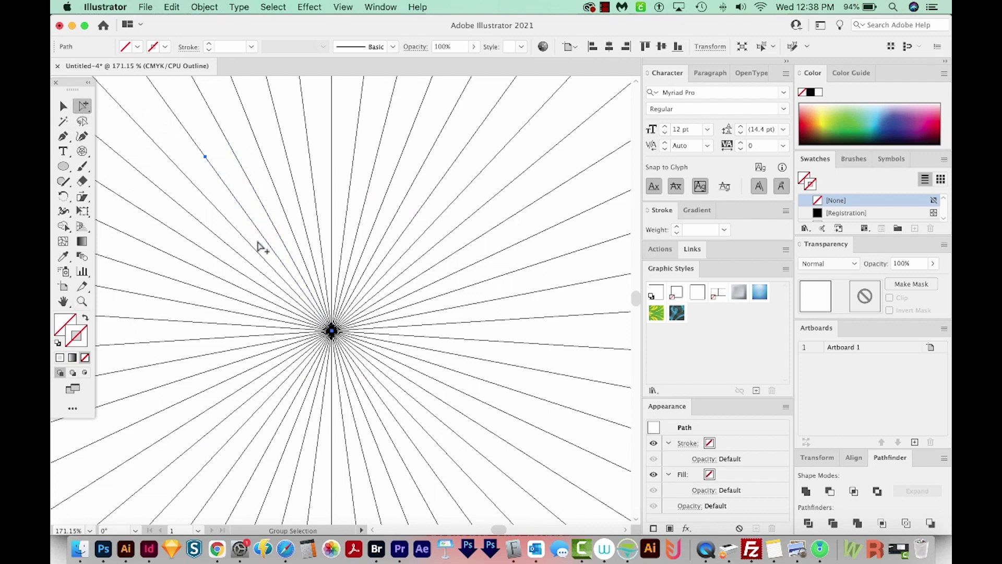
drag(258, 241, 385, 386)
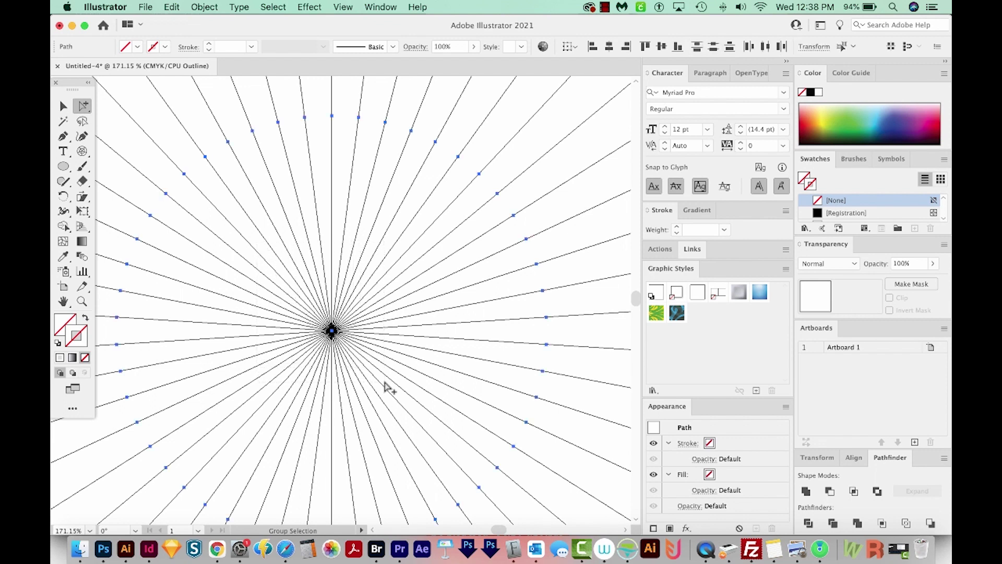
key(Delete)
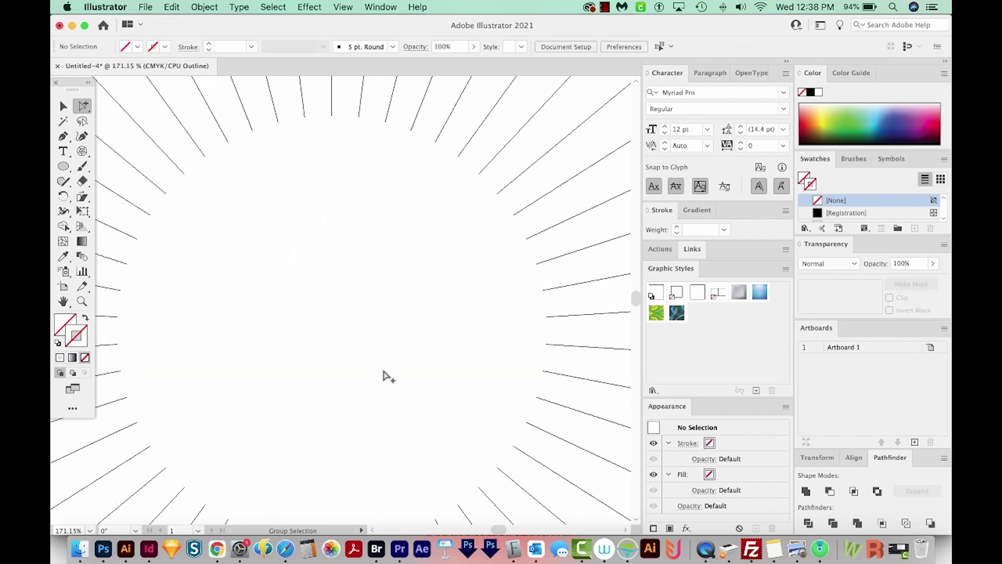
Select all the remaining outer ray segments as one group
key(super+minus)
key(super+minus)
key(super+minus)
key(super+minus)
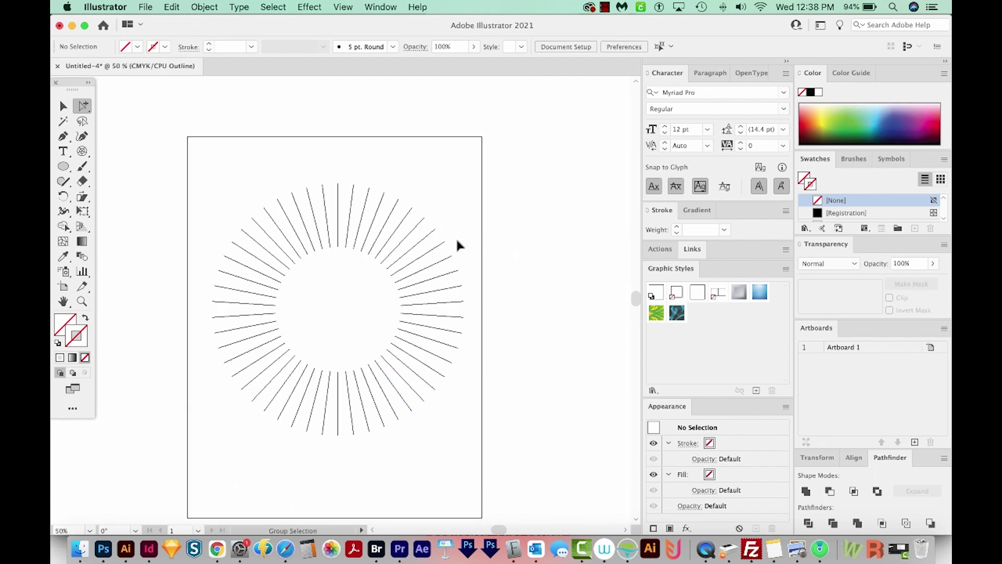
key(v)
drag(408, 268, 139, 443)
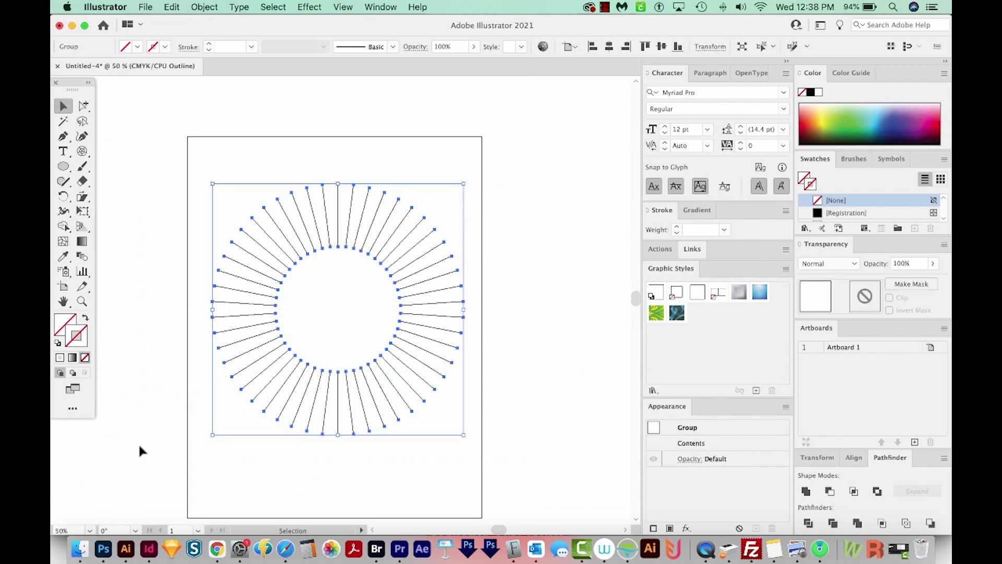
key(super+alt)
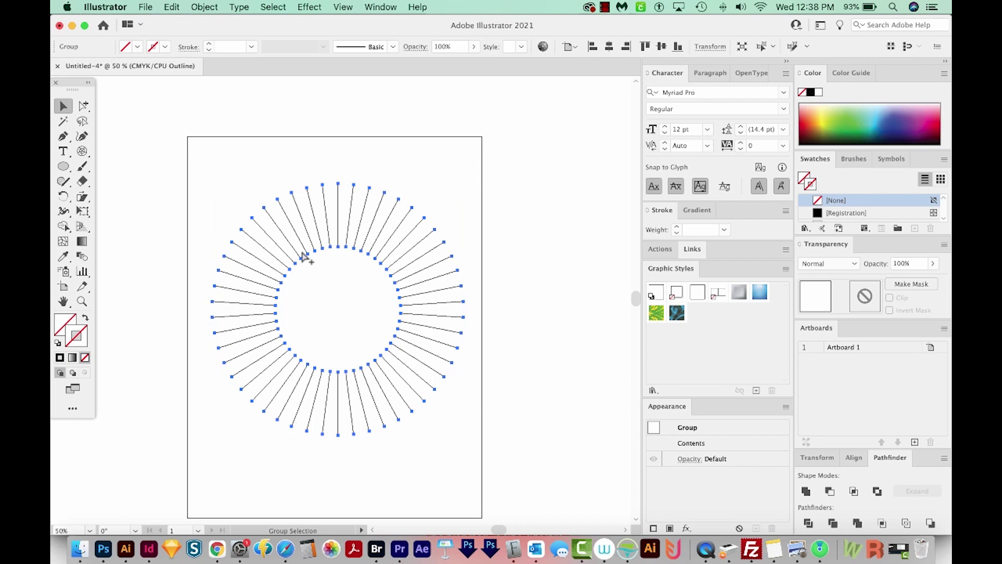
key(super)
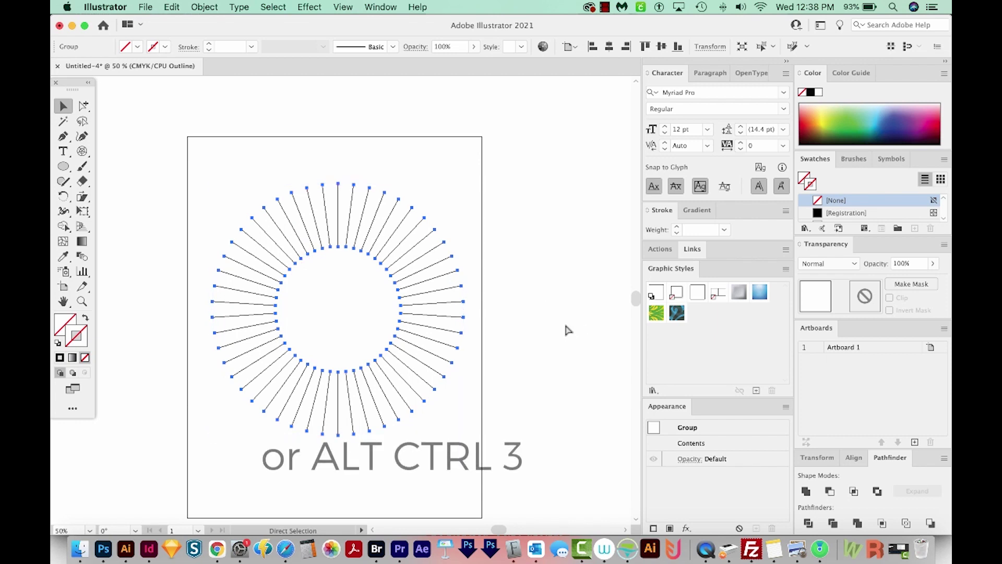
Show the hidden inner ray segments again, group them, and return the canvas to Preview view
key(super+alt+3)
key(super+g)
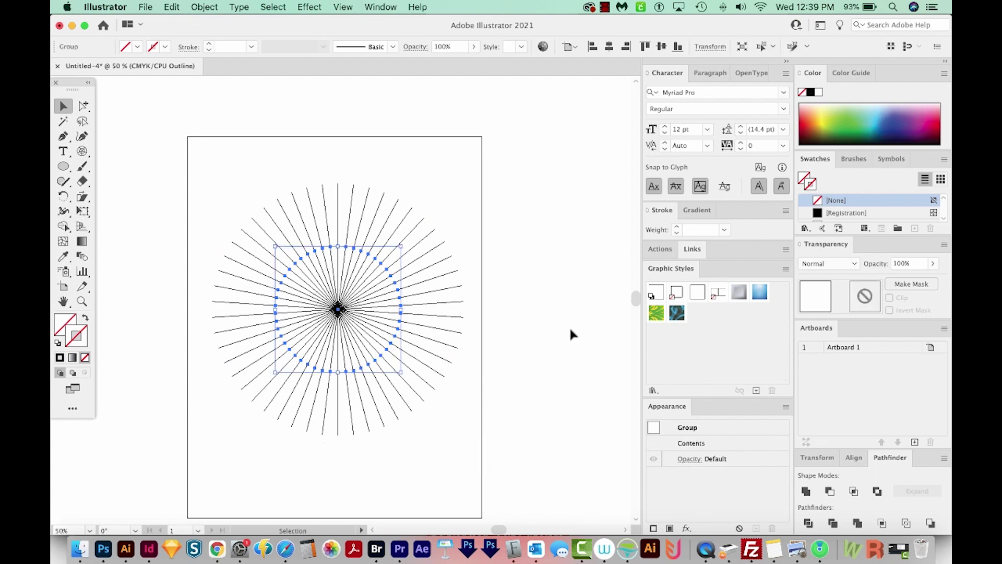
key(super+y)
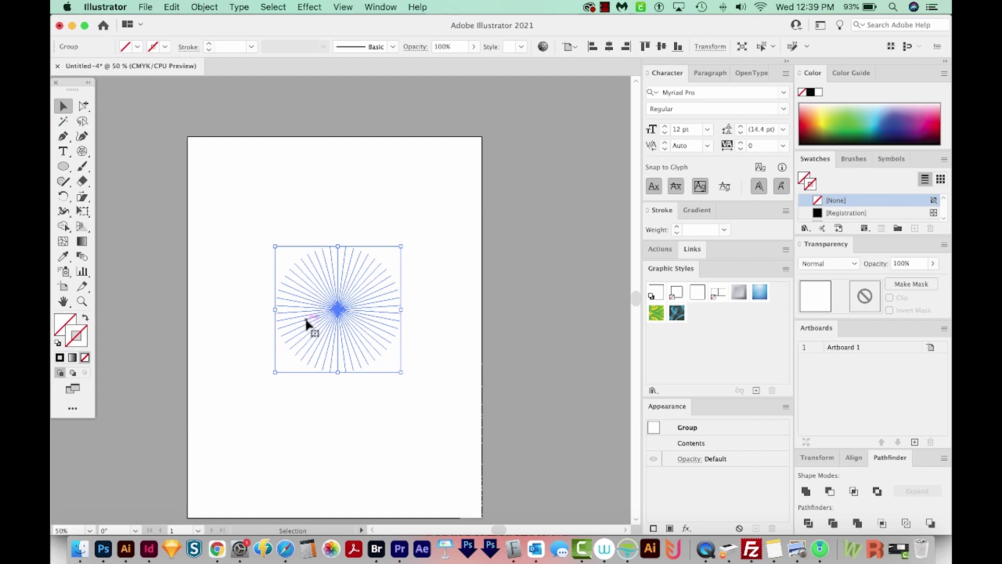
Give the inner ray group a green stroke and the outer ray group a dark blue stroke
click(848, 124)
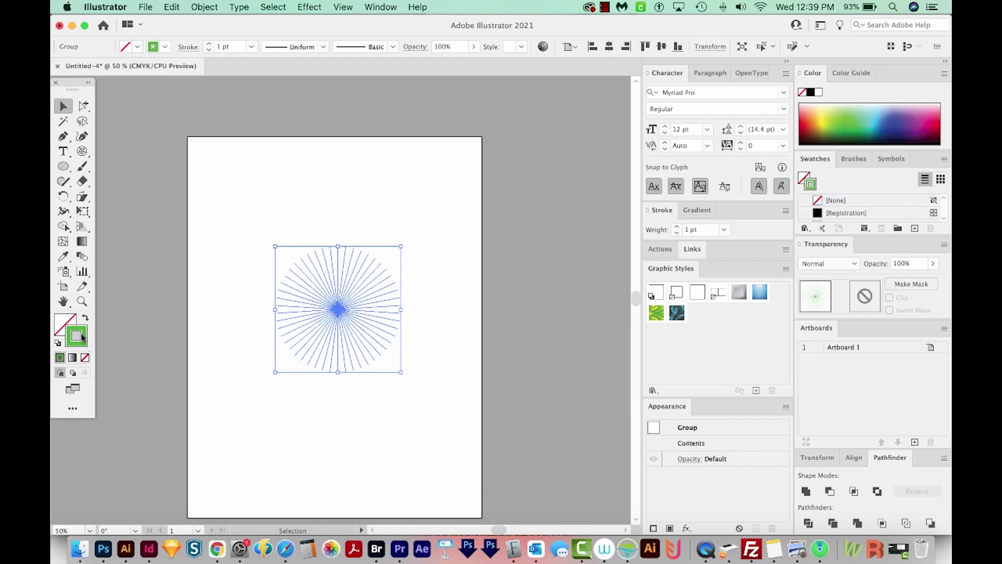
drag(483, 168, 230, 466)
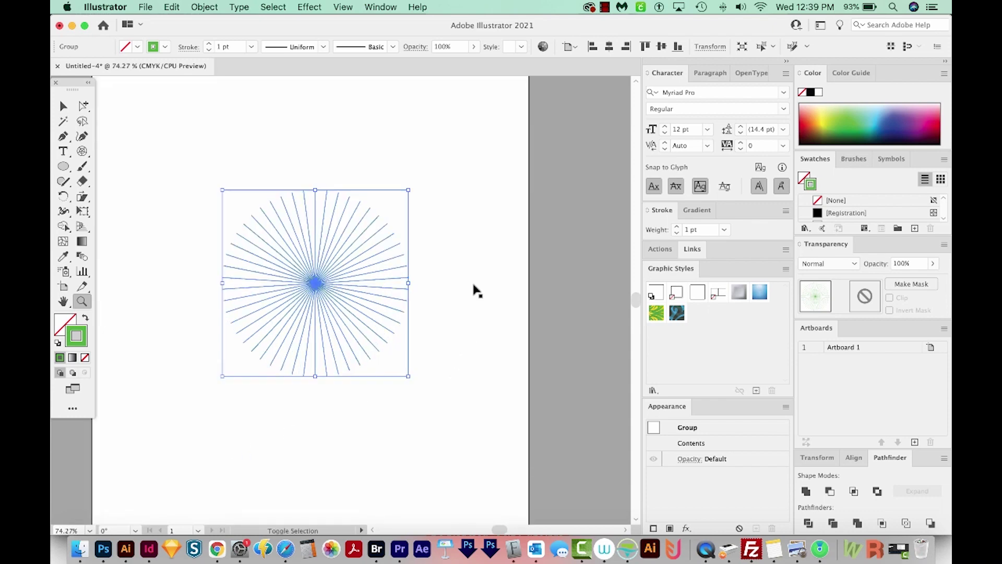
click(474, 288)
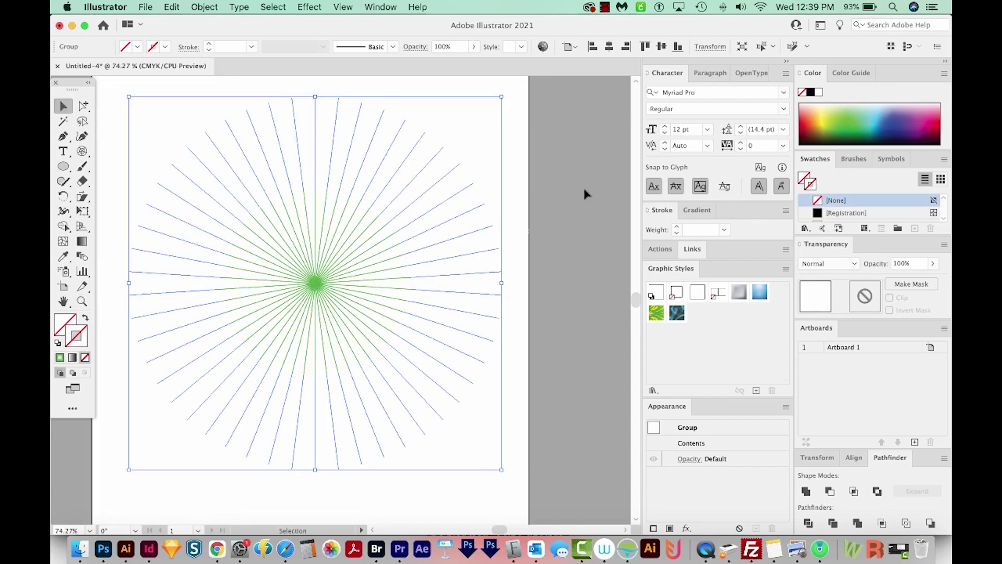
click(906, 116)
click(394, 431)
mouse_move(355, 445)
mouse_down()
mouse_move(437, 421)
mouse_move(389, 437)
mouse_up()
key(z)
drag(353, 173, 525, 387)
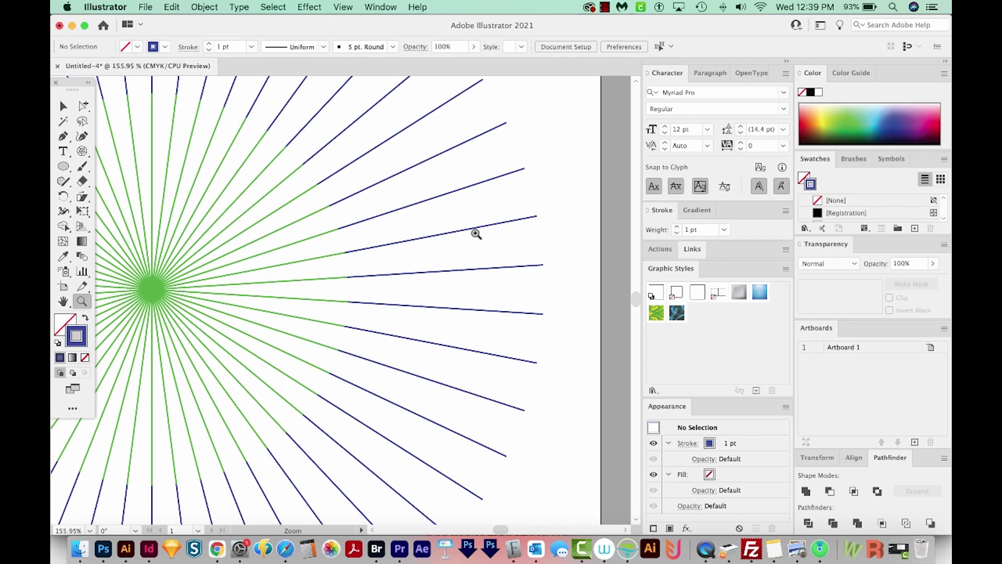
Create a large area type frame of placeholder text on the canvas beside the artboard
key(super+0)
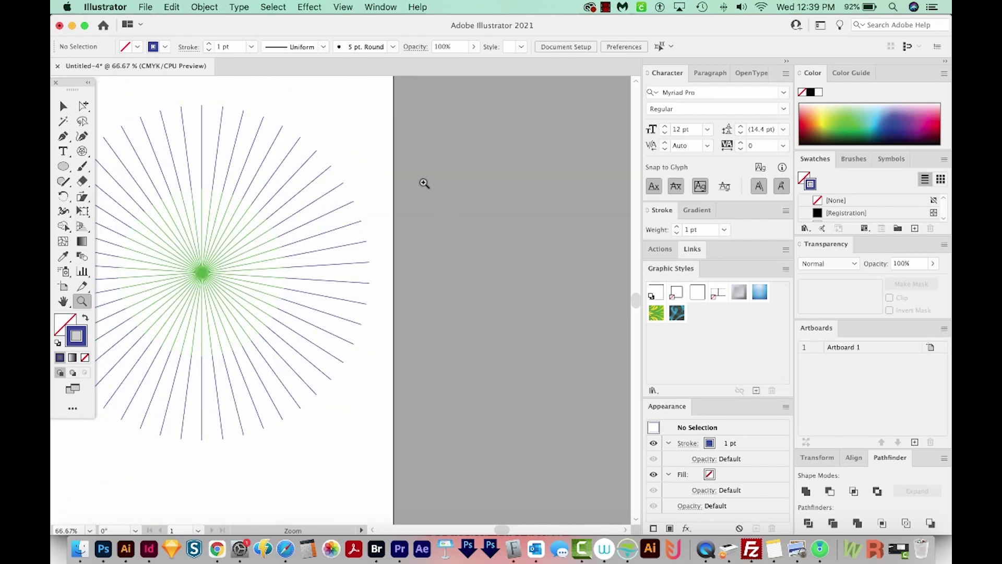
key(t)
drag(403, 150, 616, 415)
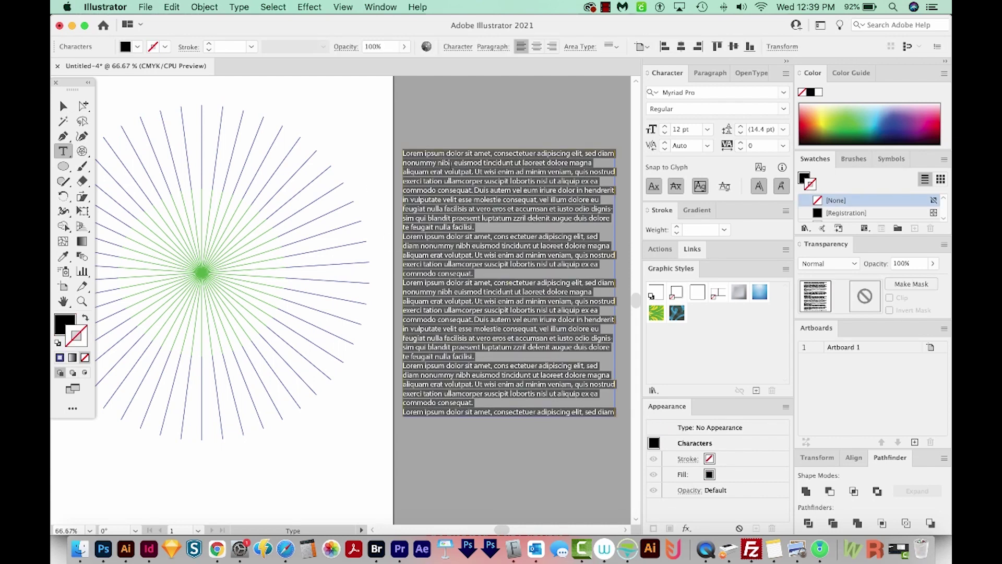
Set all the placeholder text in the frame to Montserrat Medium
drag(491, 152, 388, 146)
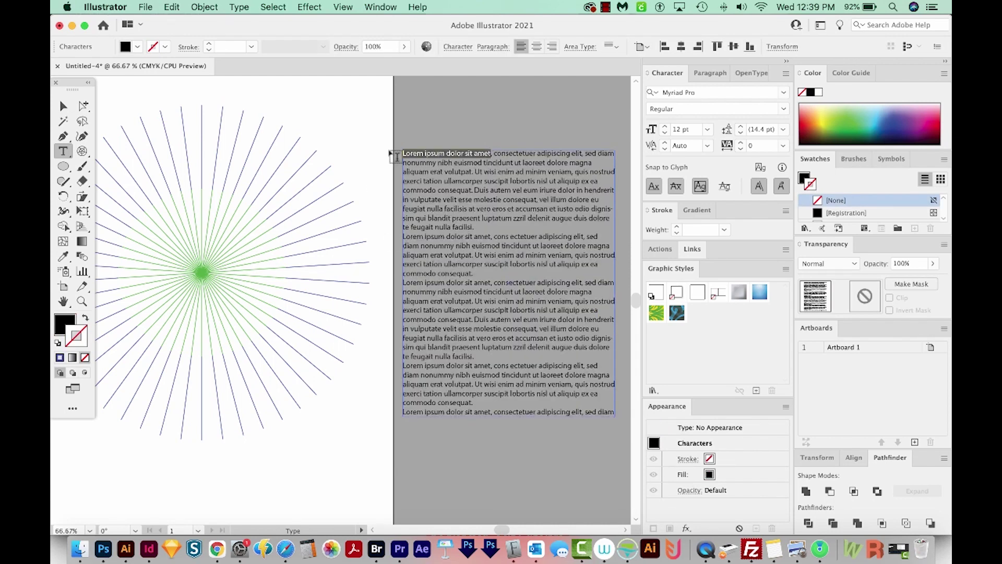
key(super+a)
click(707, 97)
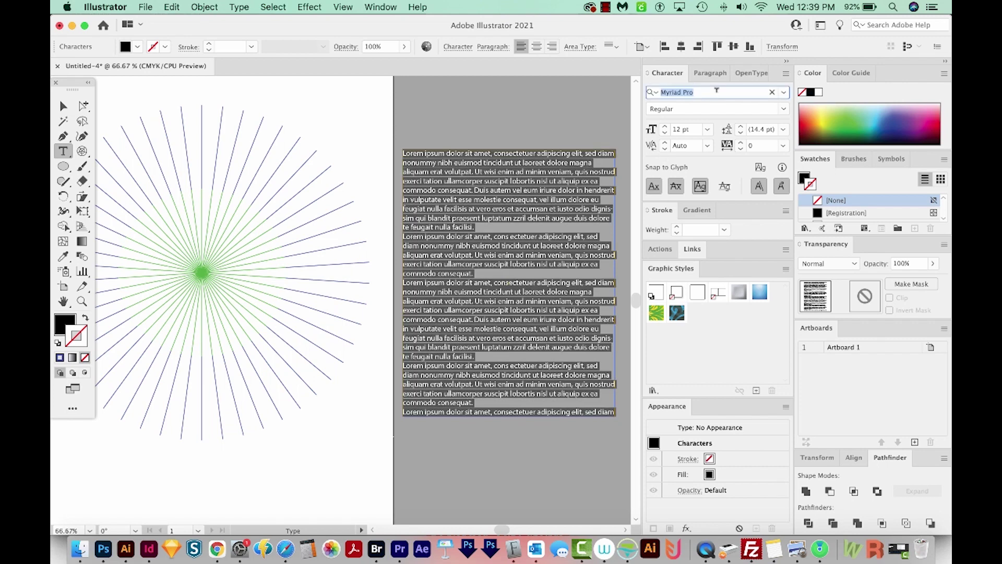
text(montser)
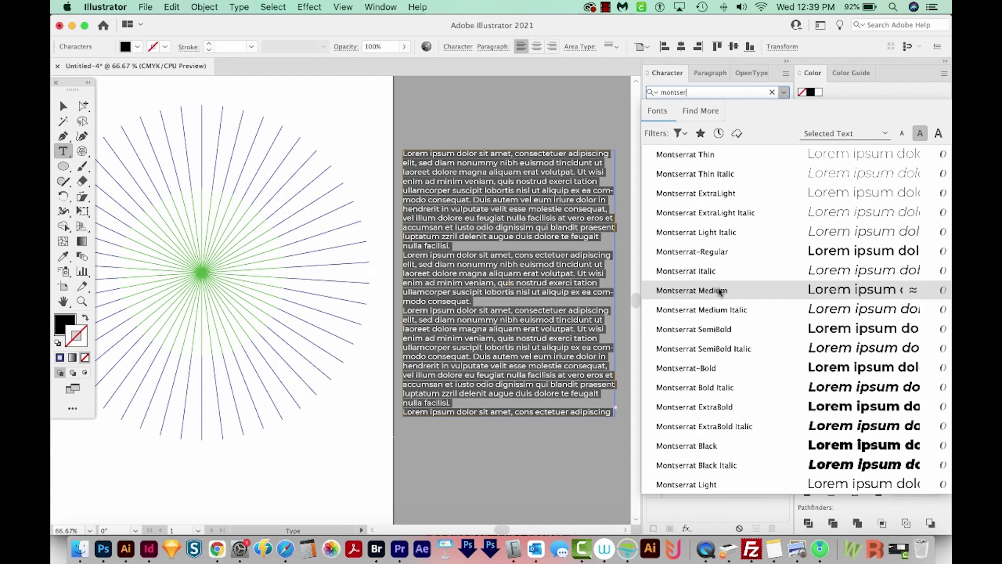
click(719, 291)
Try to put type along an upper-right blue ray, starting from its inner end
click(450, 170)
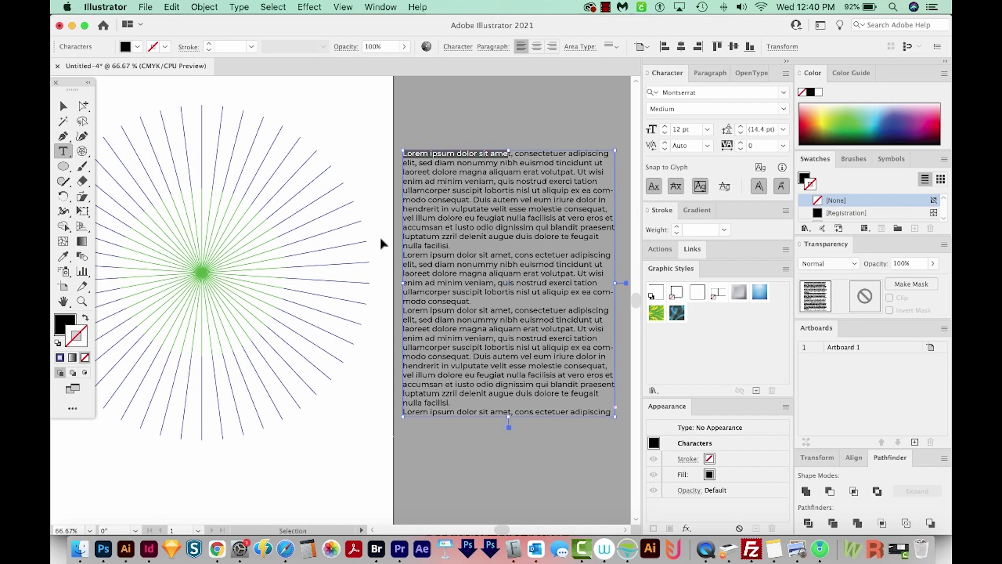
click(63, 106)
key(z)
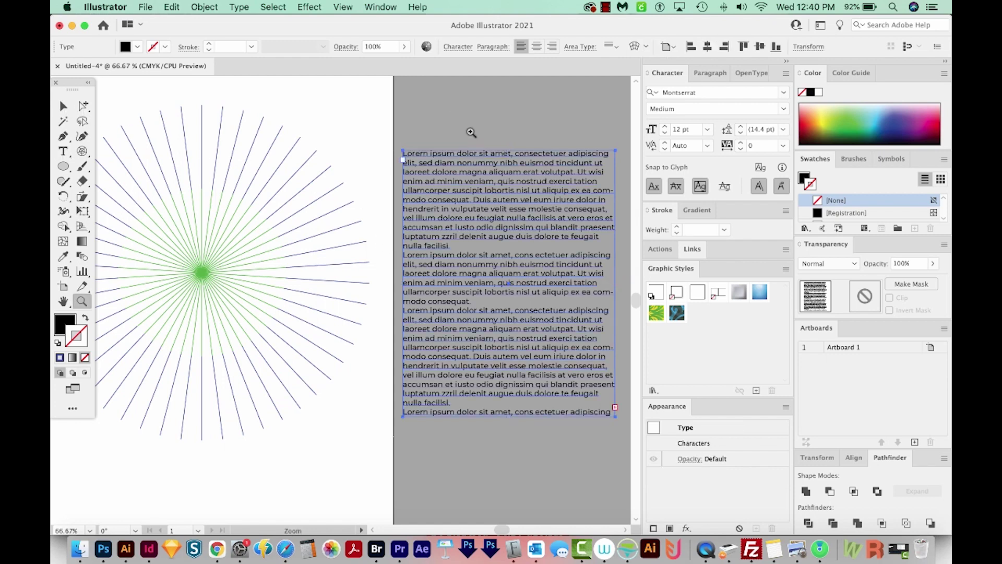
drag(470, 131, 198, 412)
key(space)
drag(195, 413, 209, 407)
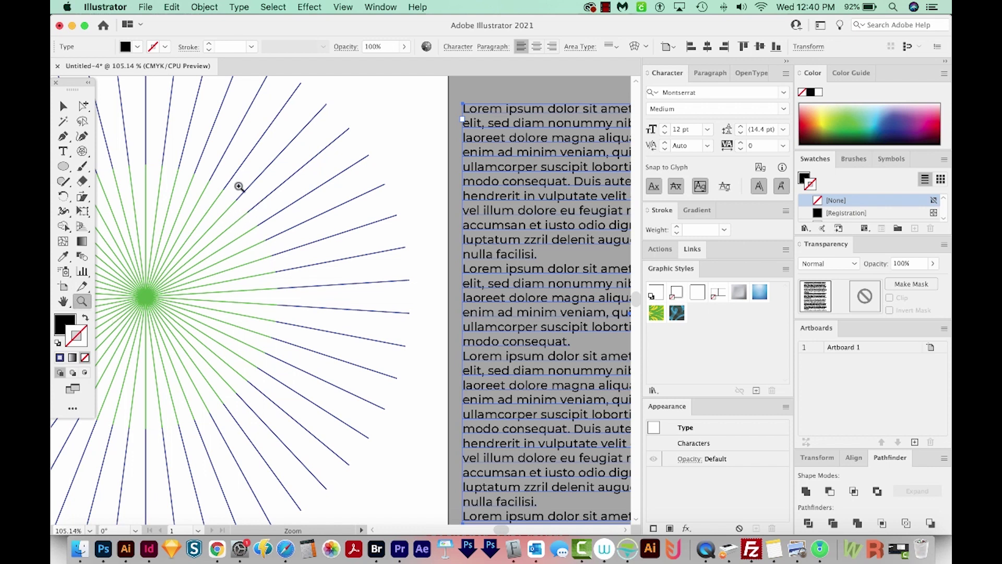
key(t)
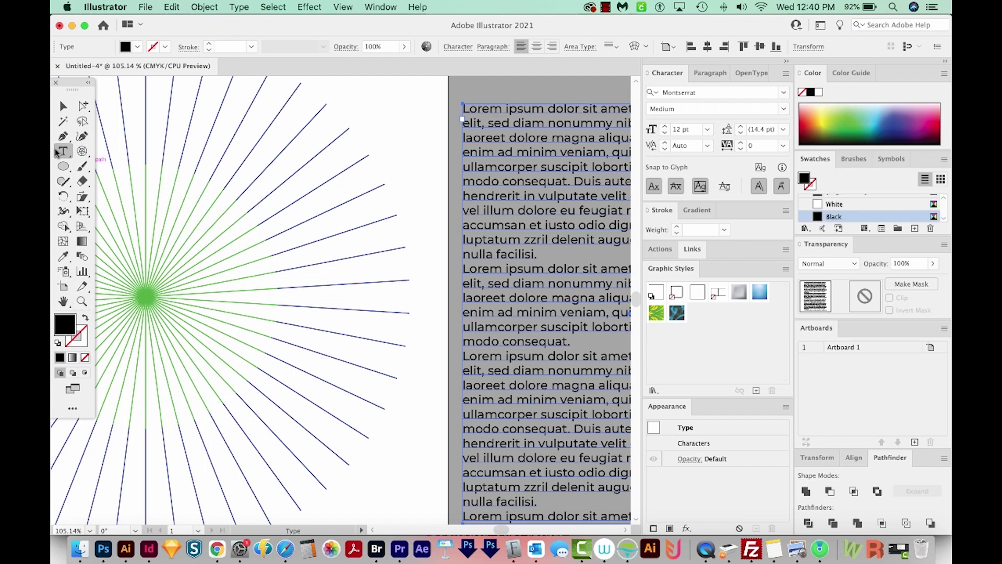
click(251, 206)
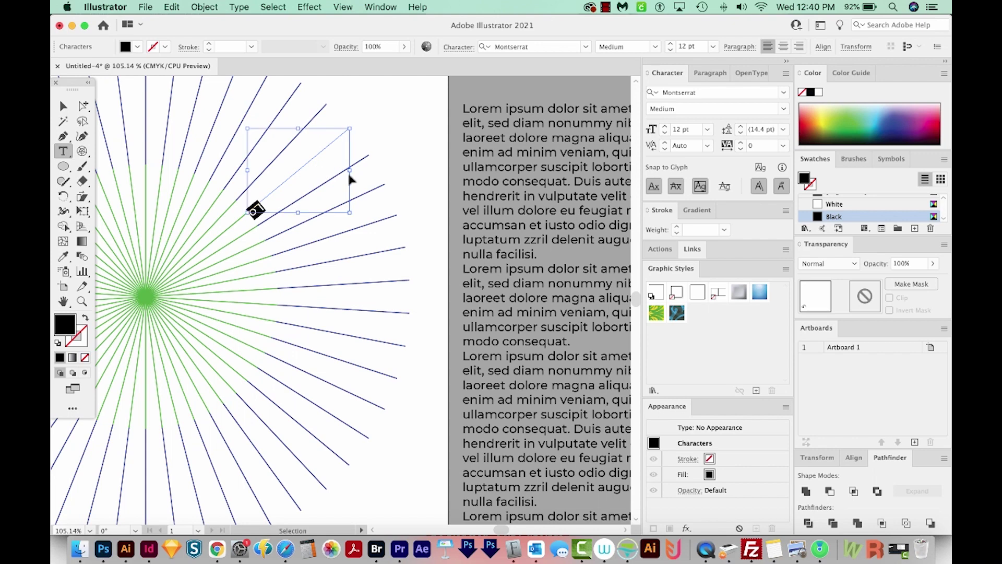
key(Escape)
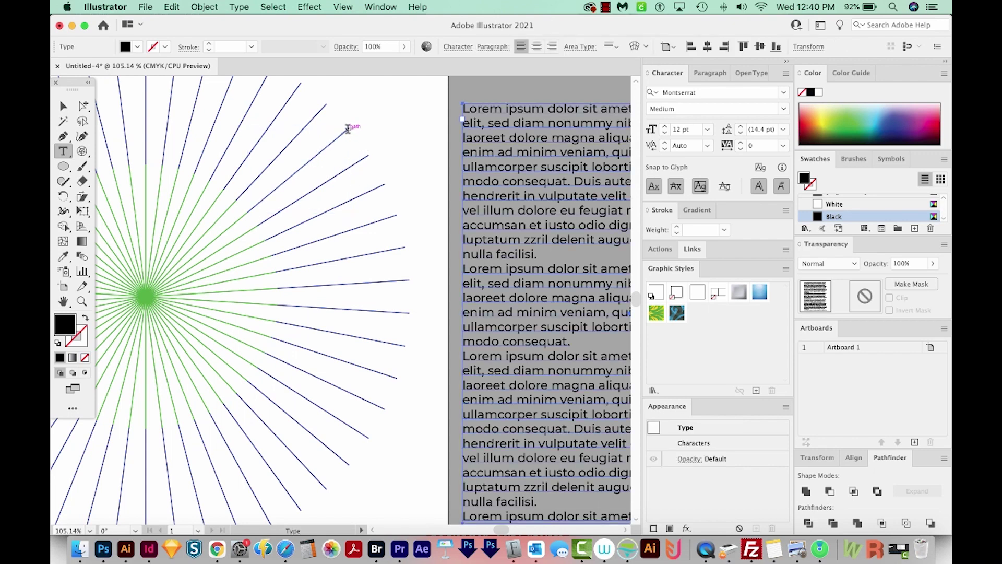
Put the placeholder text "Lorem ipsum dolor" along the upper-right blue ray from its outer end and flip it to read outward
click(347, 128)
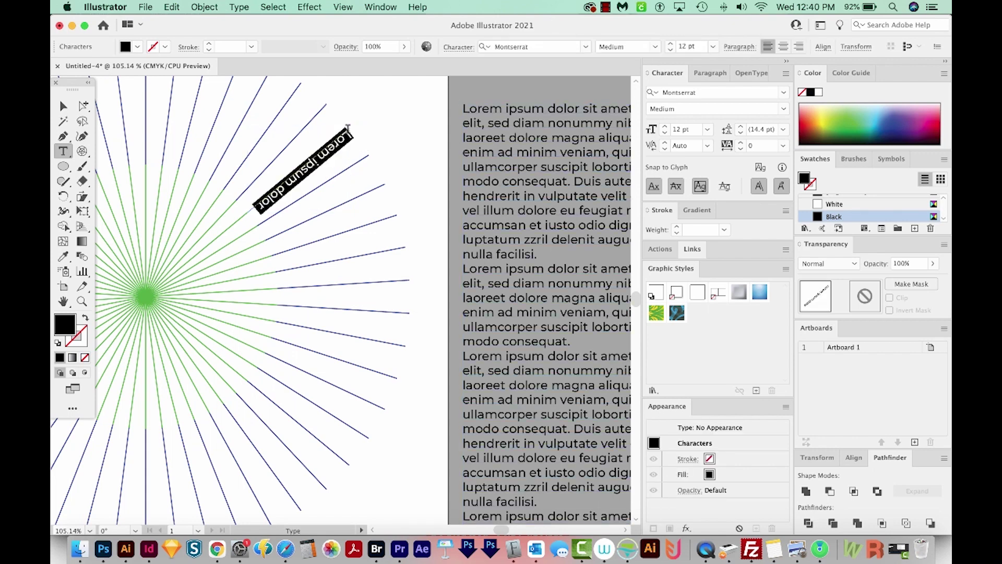
click(63, 106)
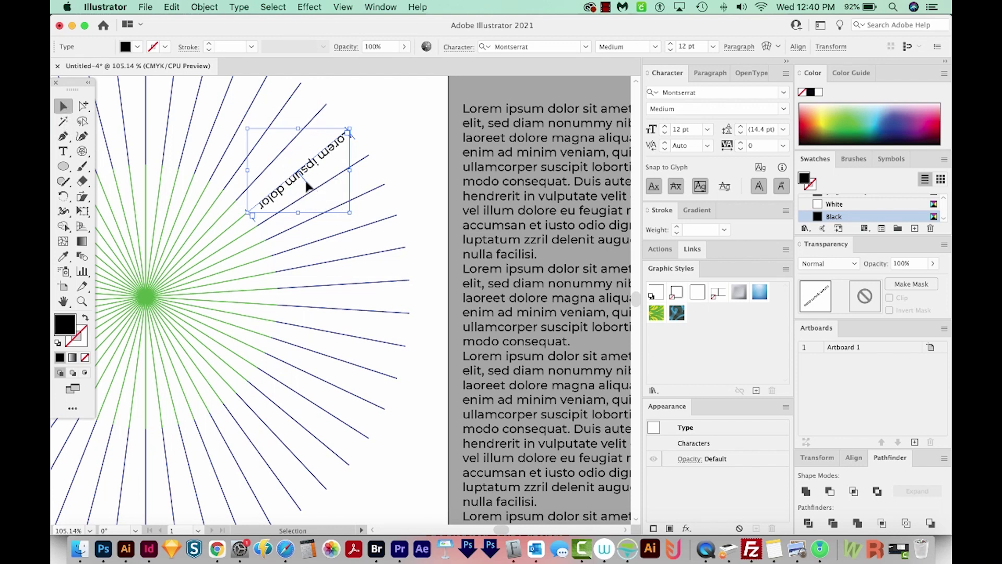
drag(308, 186, 300, 170)
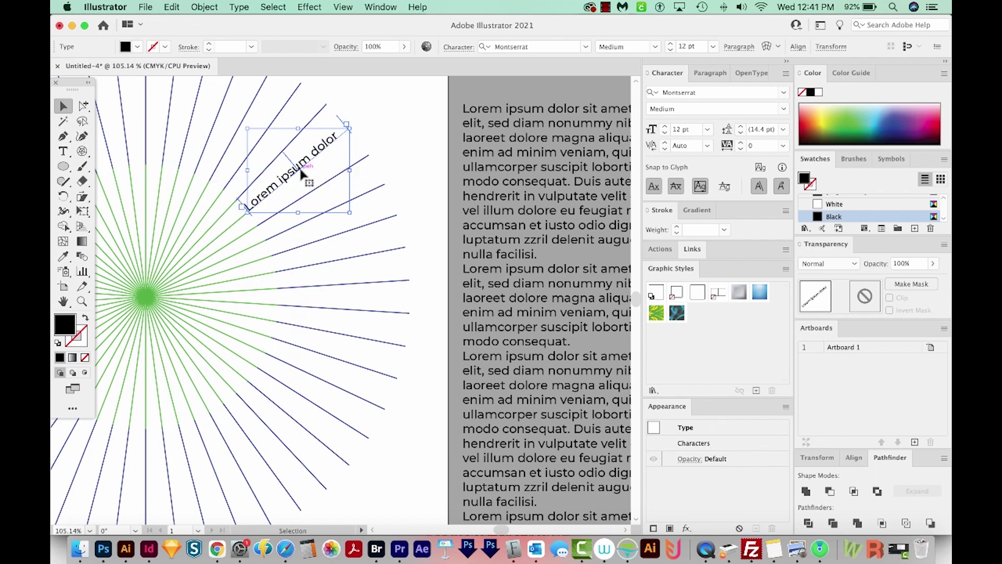
click(398, 217)
Copy "sed diam nonummy nibh" from the text frame onto the next blue ray clockwise as type on a path
drag(536, 234, 445, 255)
key(t)
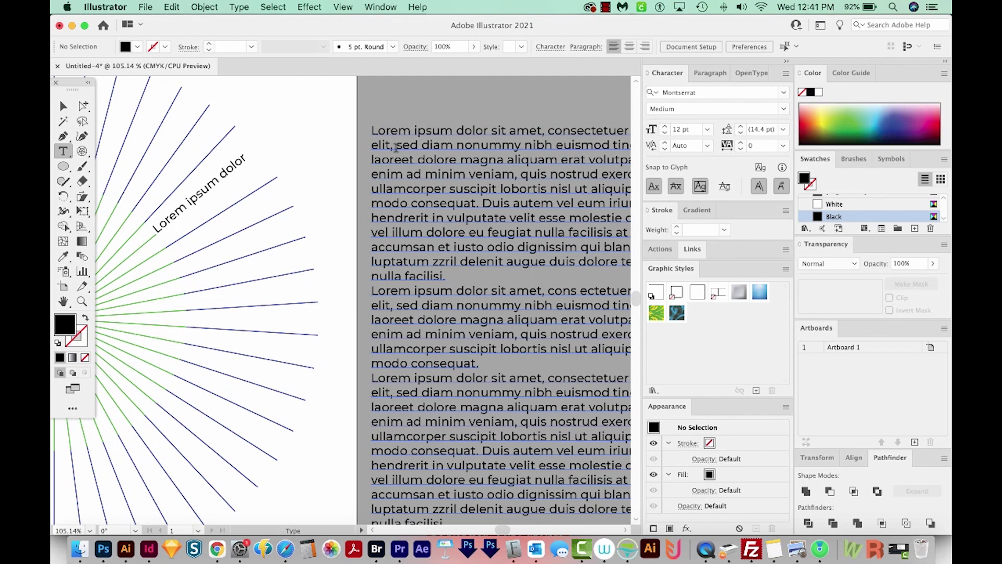
drag(398, 145, 557, 146)
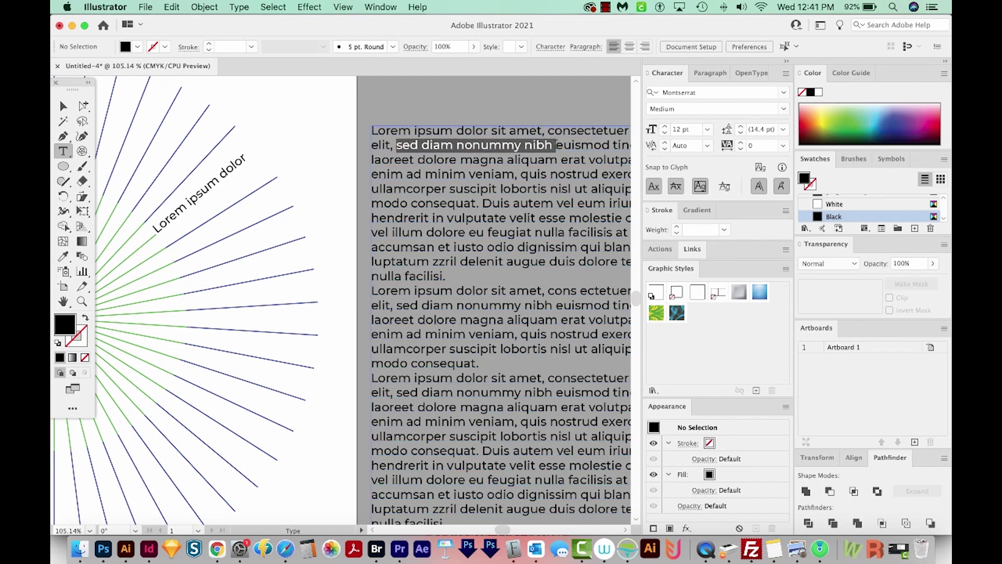
key(Escape)
click(276, 177)
text(sed diam nonummy)
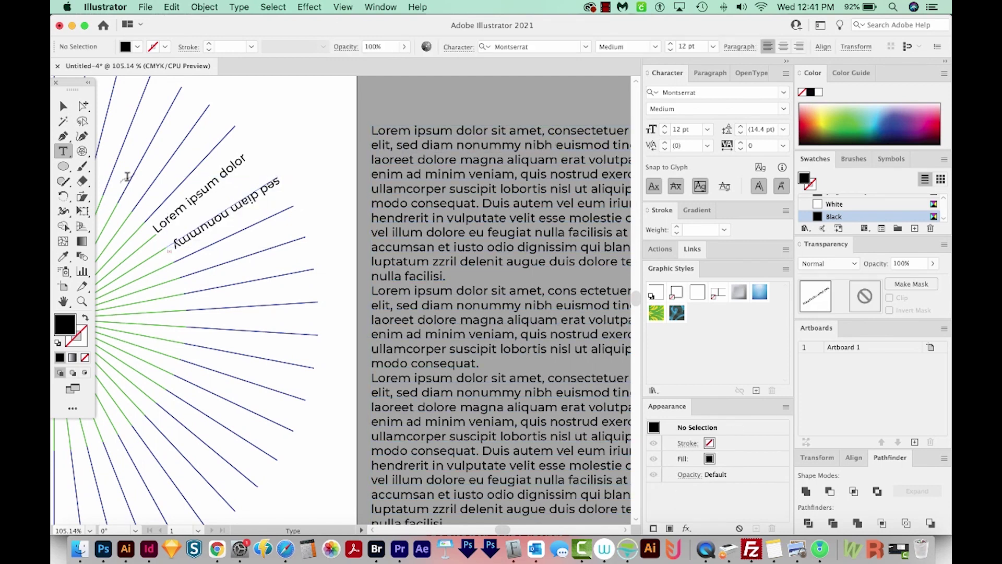
Flip the "sed diam nonummy" path type to the other side of its ray so it reads outward
click(63, 106)
click(266, 207)
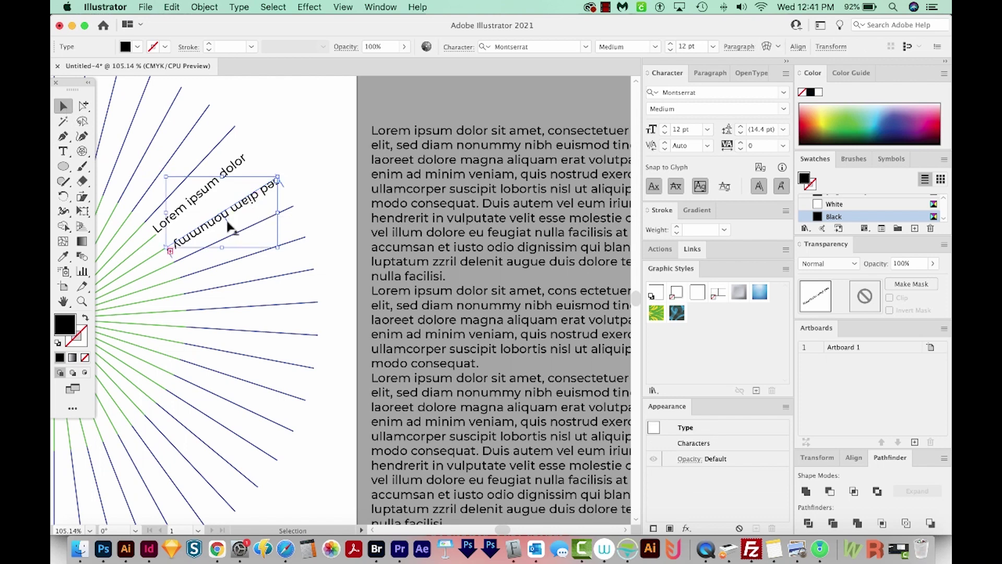
drag(230, 226, 225, 209)
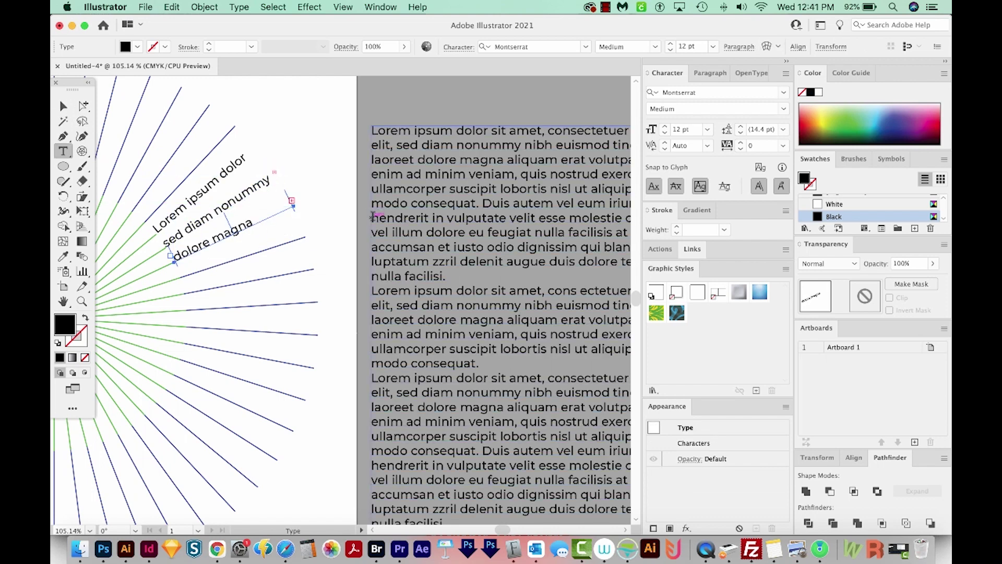
Copy the words starting with "hendrerit in" from the text frame onto the blue ray below "dolore magna" as path type
drag(371, 218, 505, 218)
click(295, 239)
text(hendrerit in)
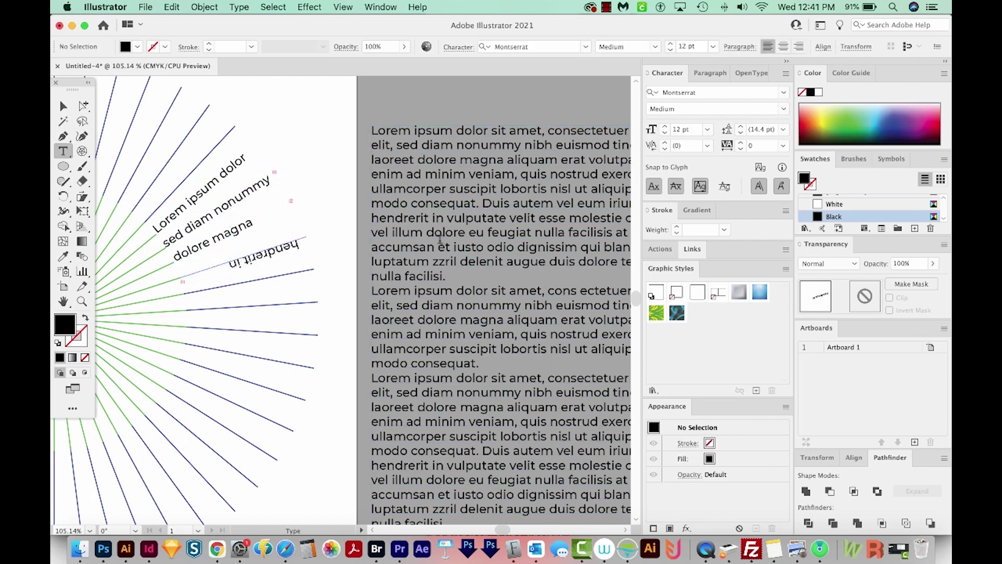
Copy "dolore eu feugiat" and "delenit augue duis" from the text frame onto the two blue rays below "hendrerit in" as path type
drag(426, 233, 533, 232)
click(307, 271)
text(dolore eu feugiat)
drag(456, 261, 573, 261)
click(316, 302)
text(delenit augue duis)
Copy "nonummy nibh euis" and "laoreet dolore" from the text frame onto the next two blue rays clockwise as path type
drag(457, 305, 581, 303)
key(super+c)
click(317, 334)
key(super+v)
drag(372, 320, 504, 320)
key(super+c)
click(313, 366)
key(super+v)
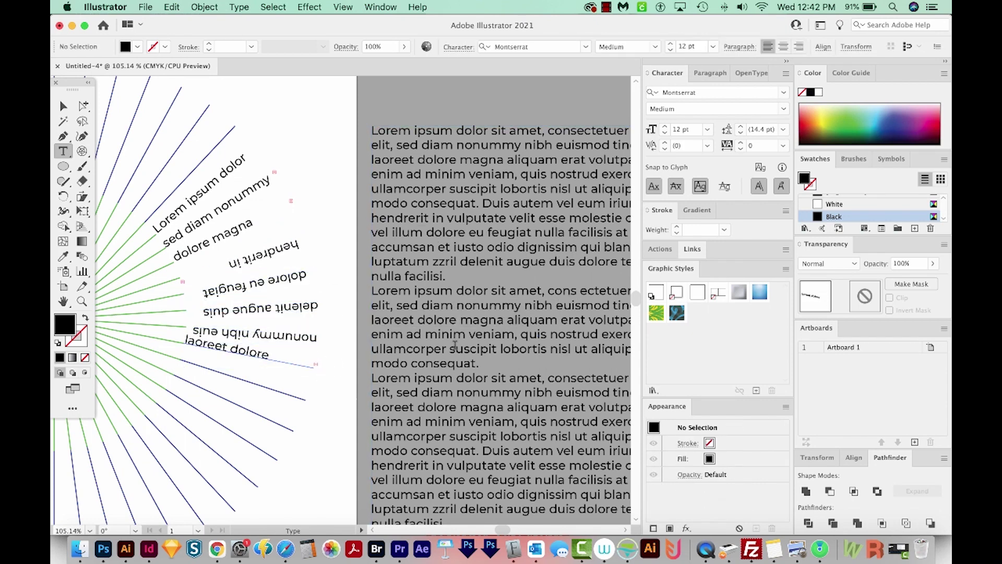
Copy "suscipit lobortis" from the text frame onto the blue ray below "laoreet dolore" as path type
drag(450, 349, 550, 349)
key(super+c)
click(298, 397)
key(super+v)
Copy "nonummy nibh eu" from the text frame onto the following blue ray as path type, starting at its inner end
drag(457, 392, 572, 393)
key(super+c)
click(273, 422)
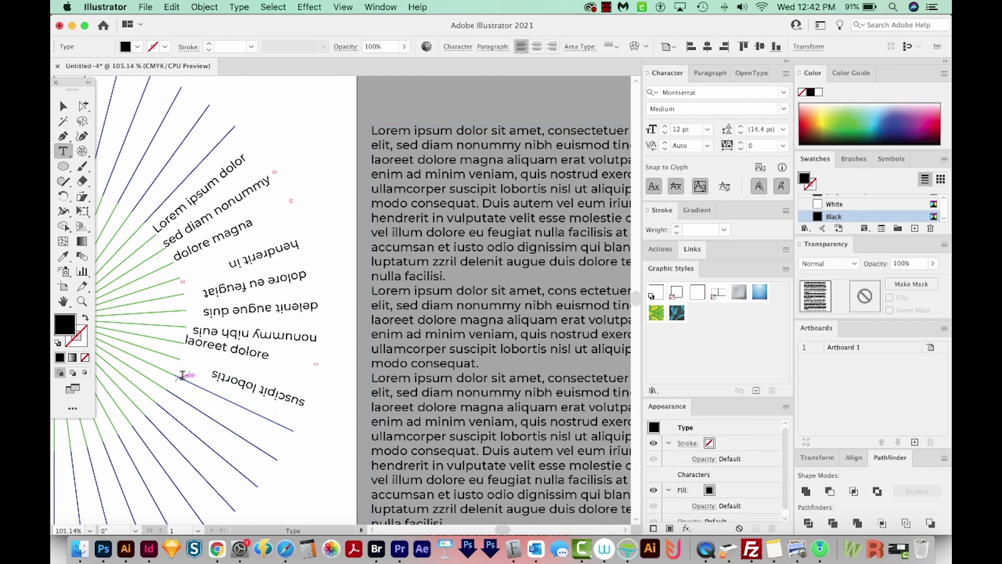
click(292, 427)
key(super+v)
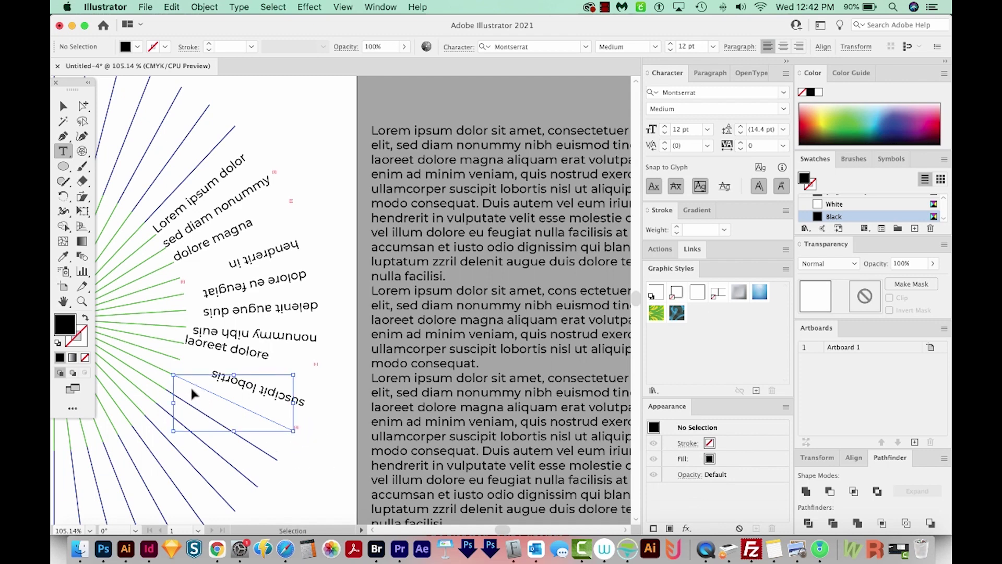
key(super+z)
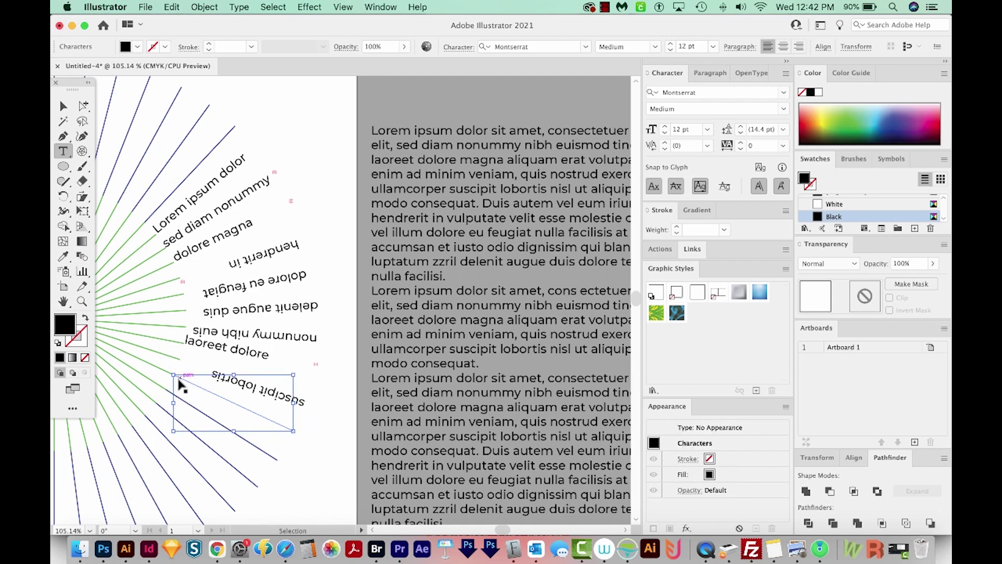
click(183, 384)
key(super+v)
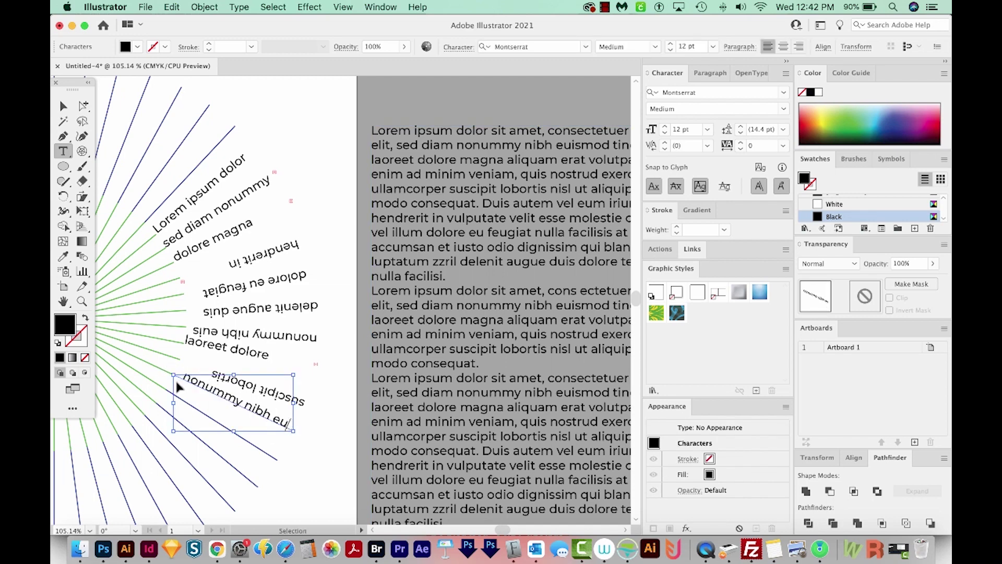
Copy "suscipit lobortis" onto the blue ray below "magna aliquam erat" as path type, starting at the ray's inner end
drag(450, 436, 547, 438)
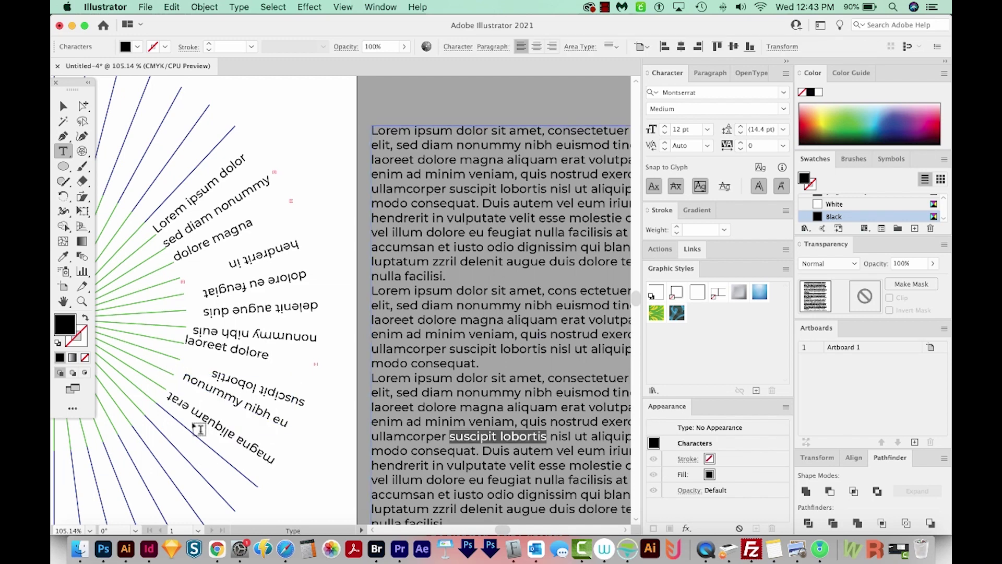
click(164, 407)
key(super+v)
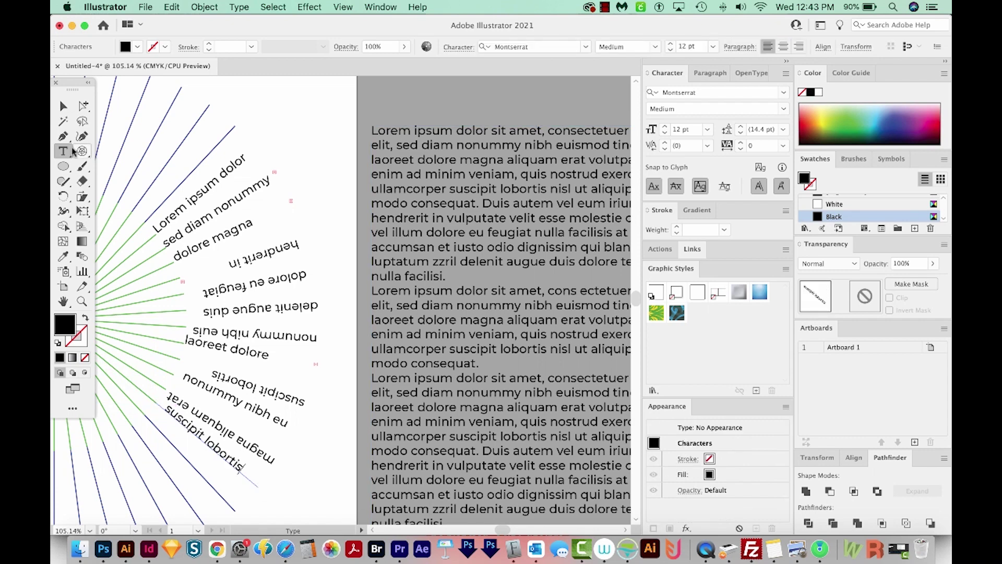
Flip the "hendrerit in", "dolore eu feugiat", "delenit augue duis" and "nonummy nibh euis" path type so each reads outward
click(63, 106)
click(273, 263)
drag(252, 277, 238, 243)
drag(258, 311, 247, 269)
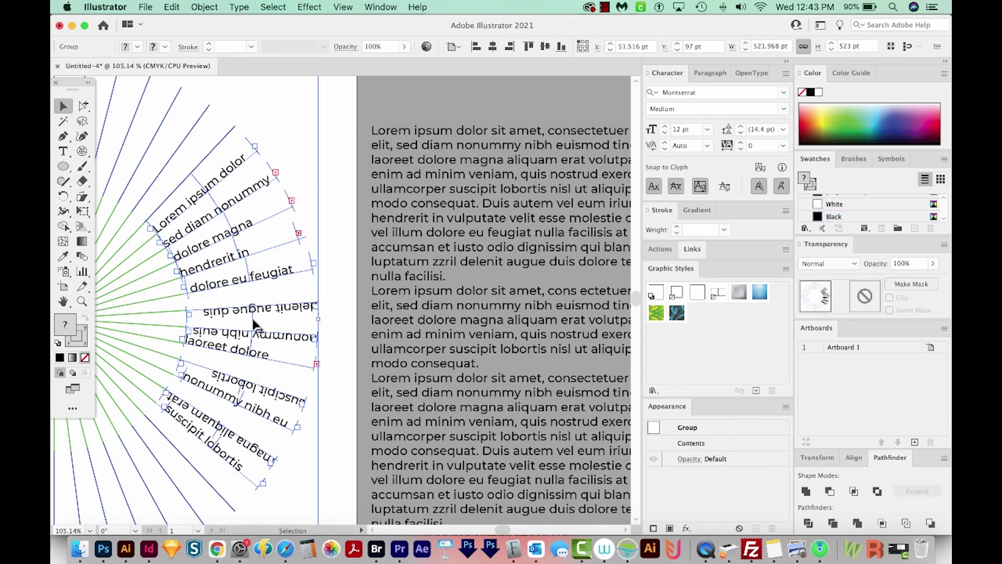
key(super+z)
key(super+z)
key(super+z)
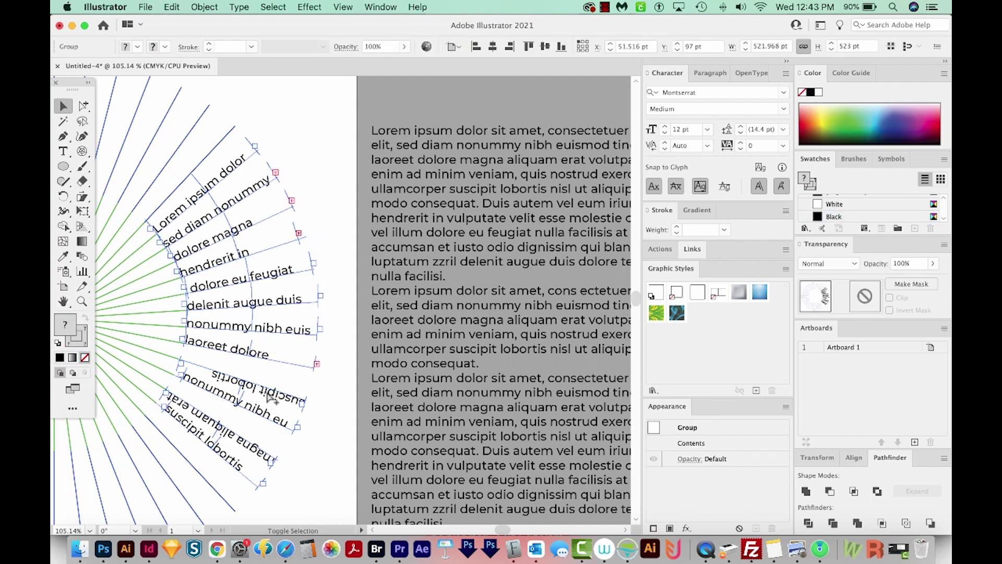
Flip the upside-down "suscipit lobortis" and "magna aliquam erat" path type to read outward, and adjust the placement of "nonummy nibh eu" on its ray
key(super+z)
key(super+z)
key(super+z)
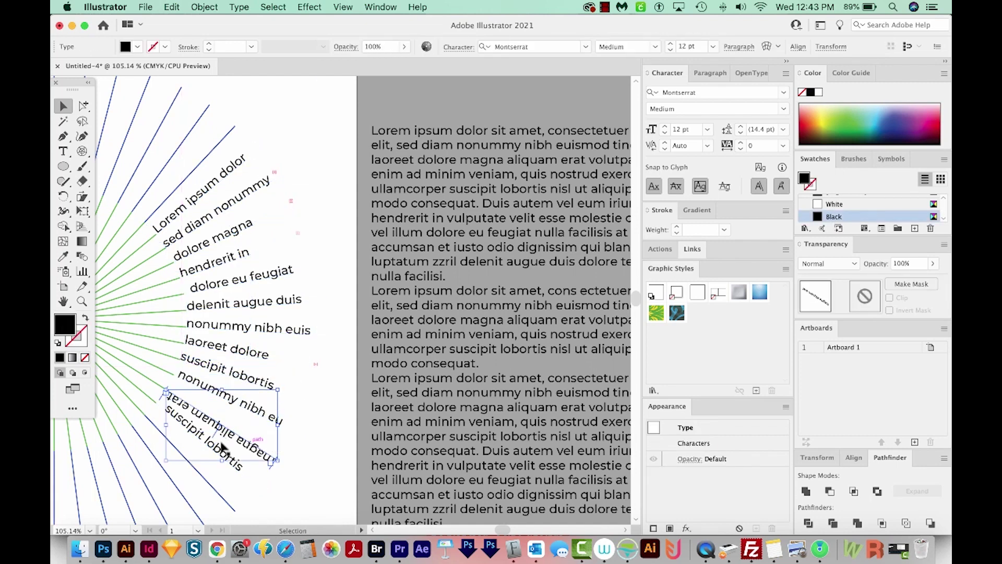
click(214, 440)
drag(215, 441, 227, 420)
click(179, 412)
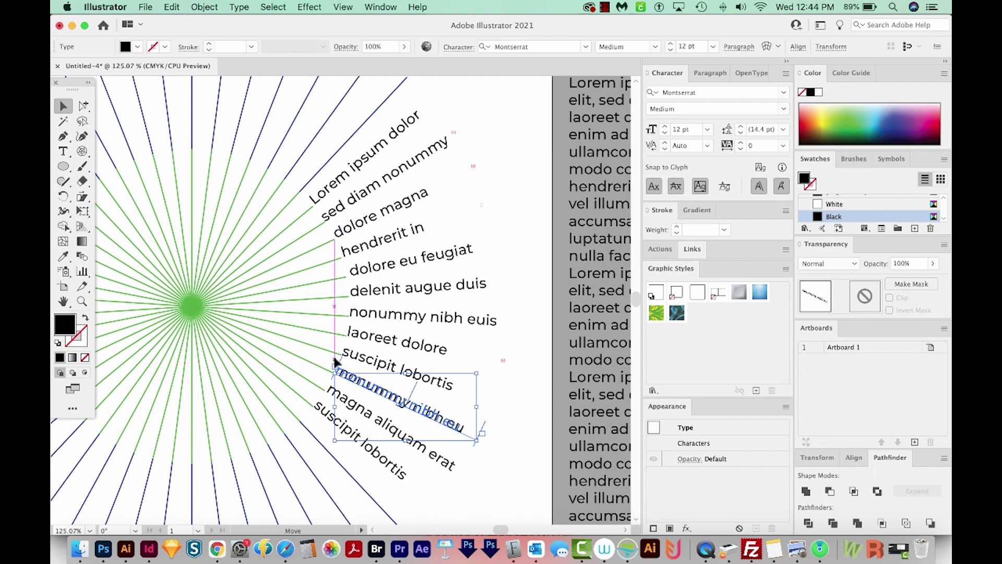
drag(343, 367, 335, 408)
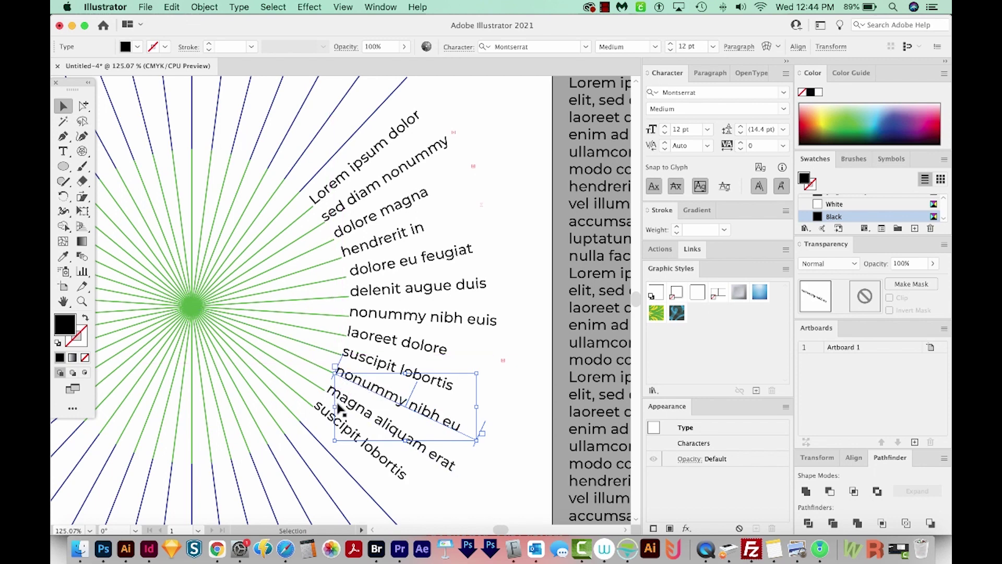
Rotate the green inner ray group slightly counterclockwise so its rays point at the starts of the text lines
click(200, 305)
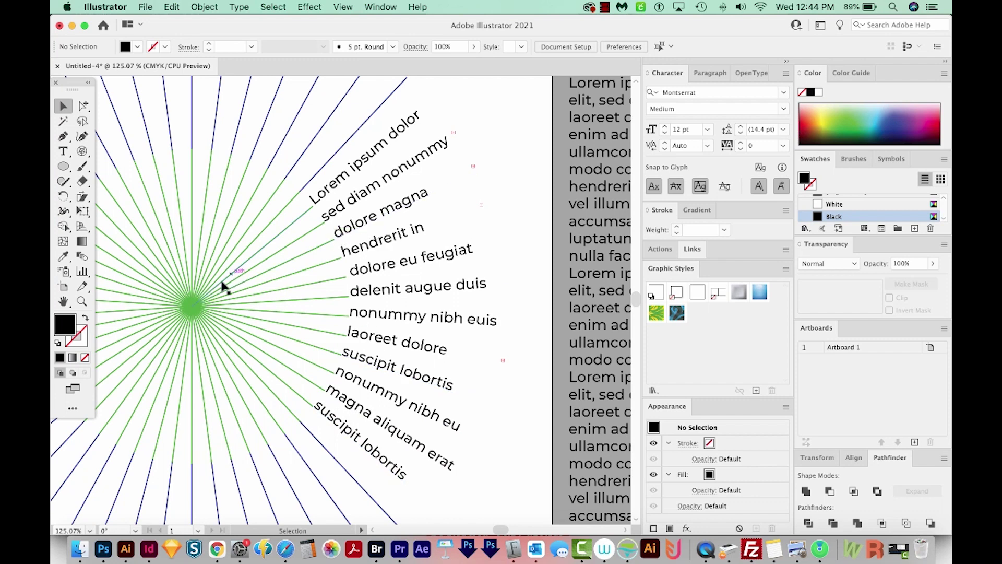
click(192, 309)
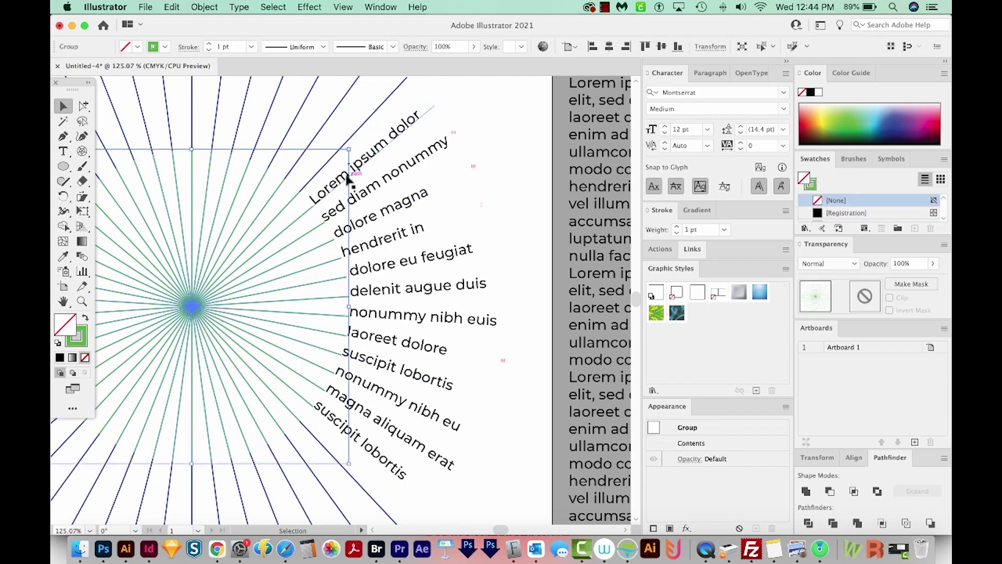
key(z)
drag(465, 121, 173, 360)
key(v)
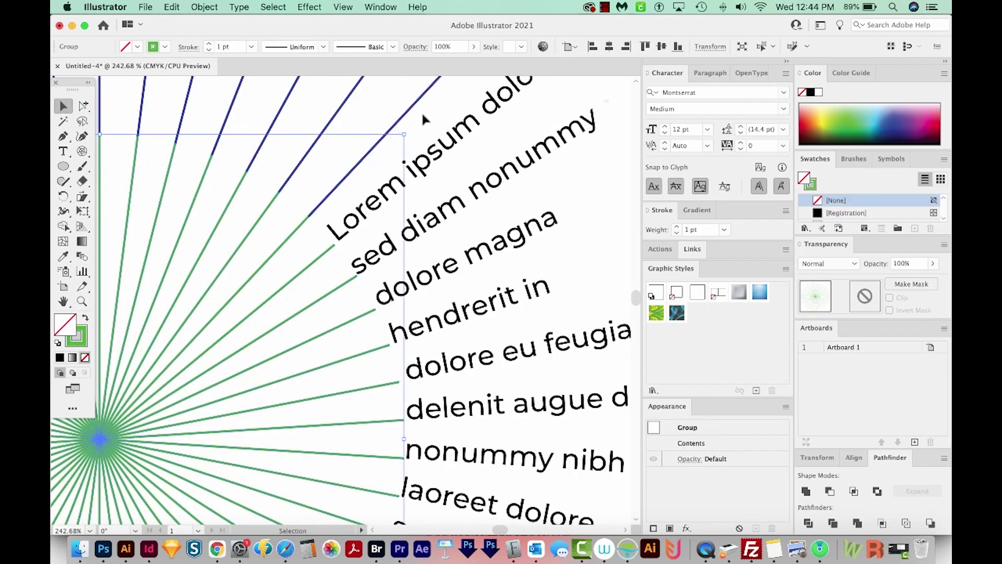
drag(408, 130, 403, 121)
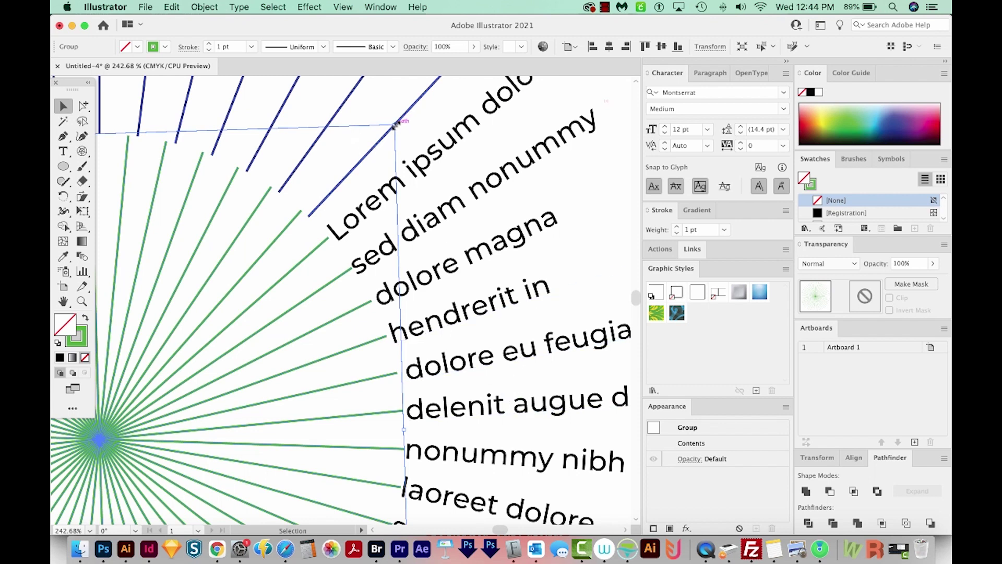
Scale the green inner ray group down proportionally from its center to leave a small gap before the text
key(shift)
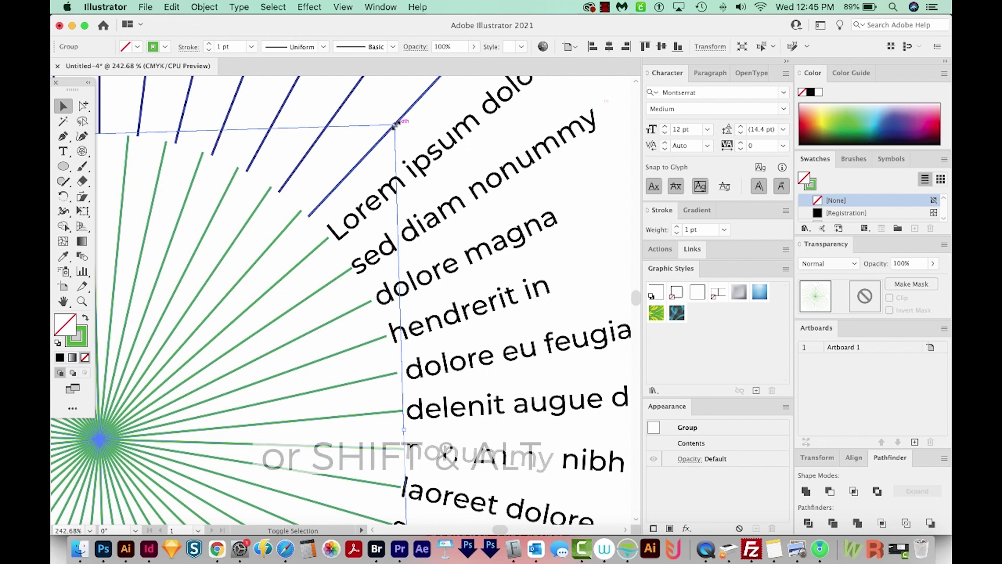
drag(396, 124, 386, 135)
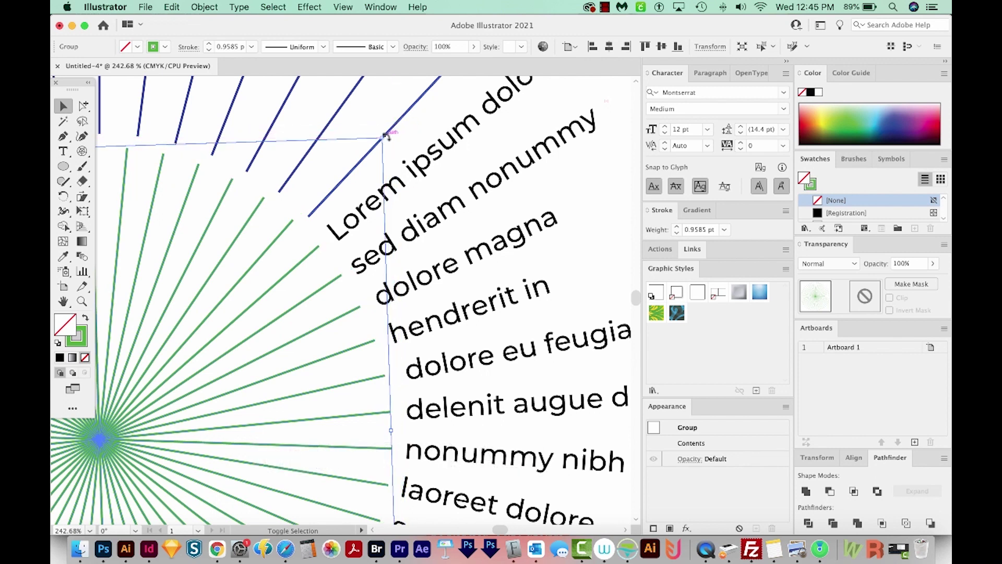
drag(382, 137, 379, 143)
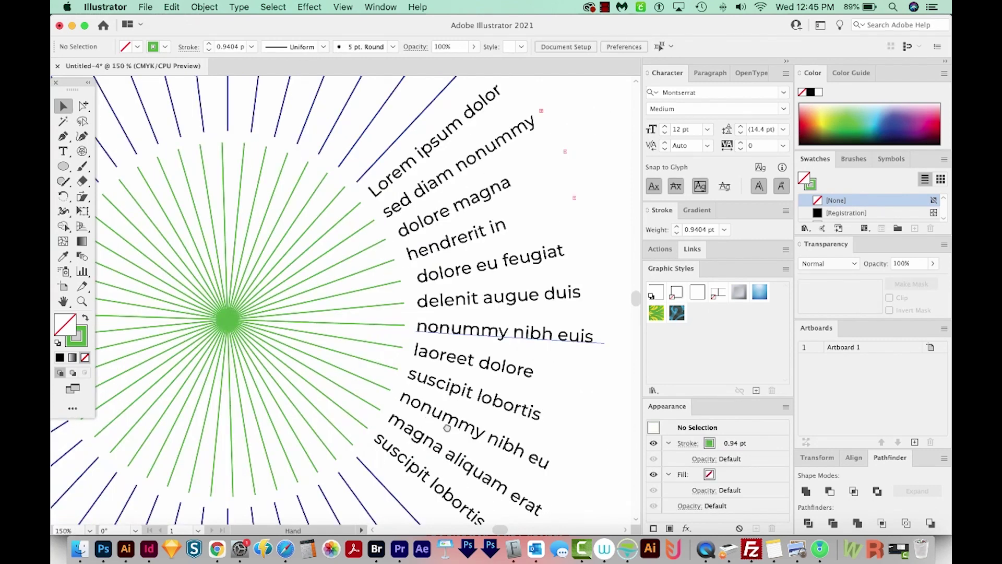
Draw a short horizontal line above the text frame with the Pen tool, using a 1 pt black stroke and no fill
drag(447, 428, 383, 423)
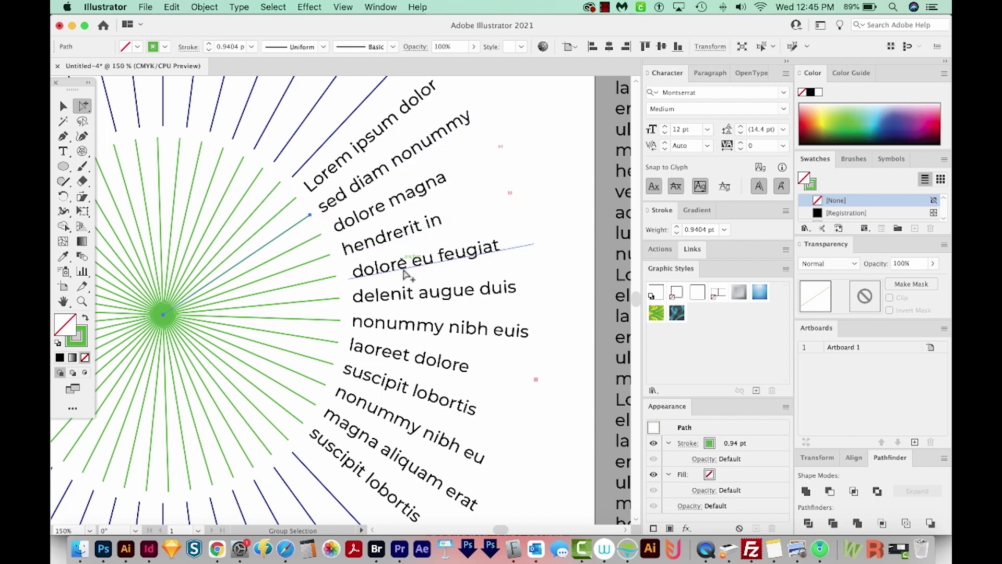
scroll(406, 275, down, 5)
scroll(406, 275, right, 3)
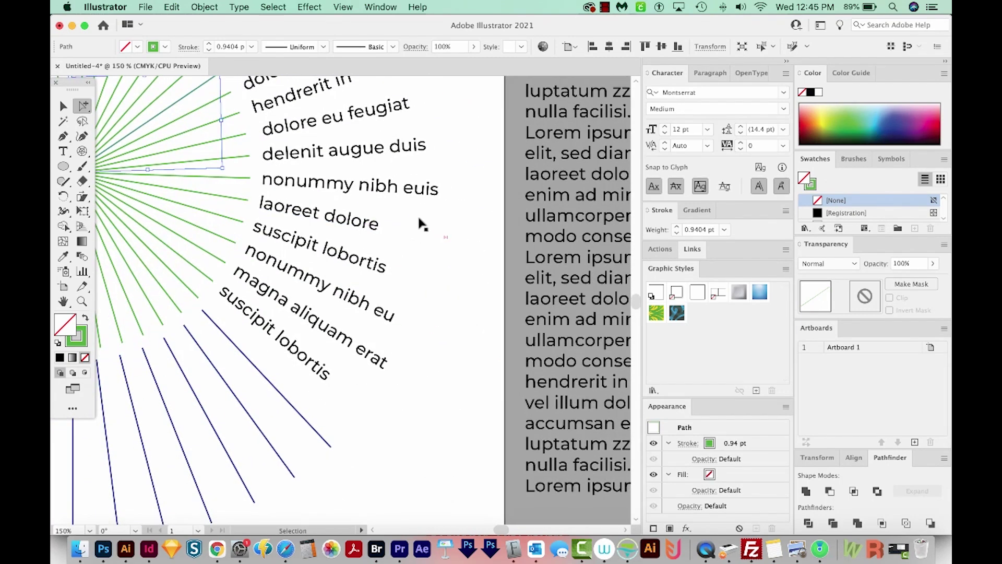
key(super+minus)
key(super+minus)
key(super+minus)
key(space)
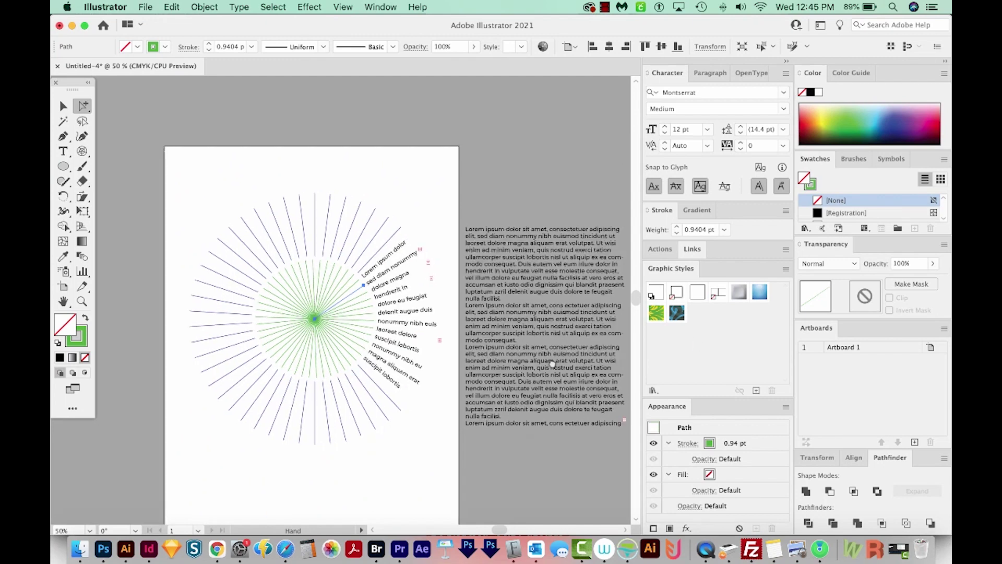
drag(551, 364, 523, 368)
key(p)
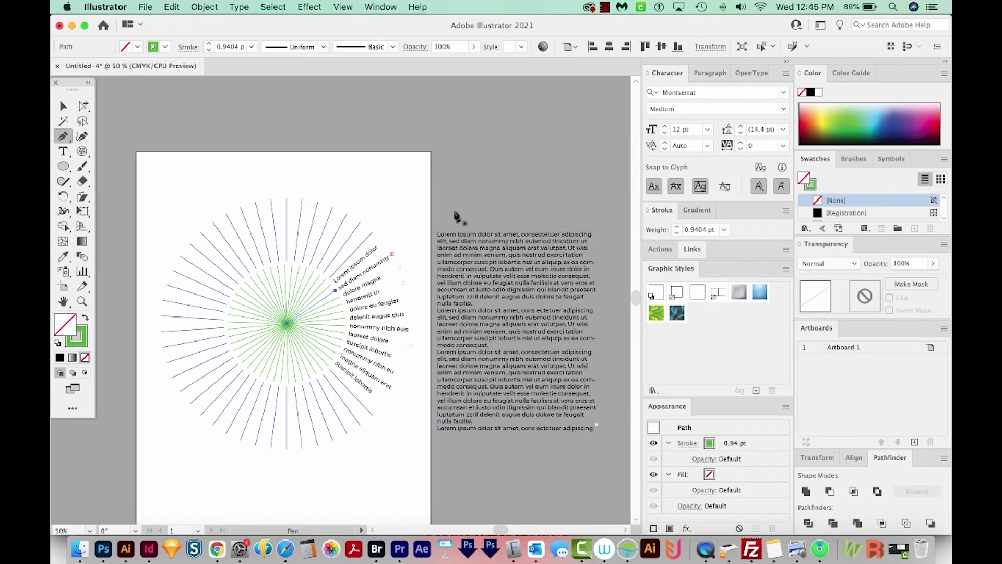
click(456, 214)
click(524, 214)
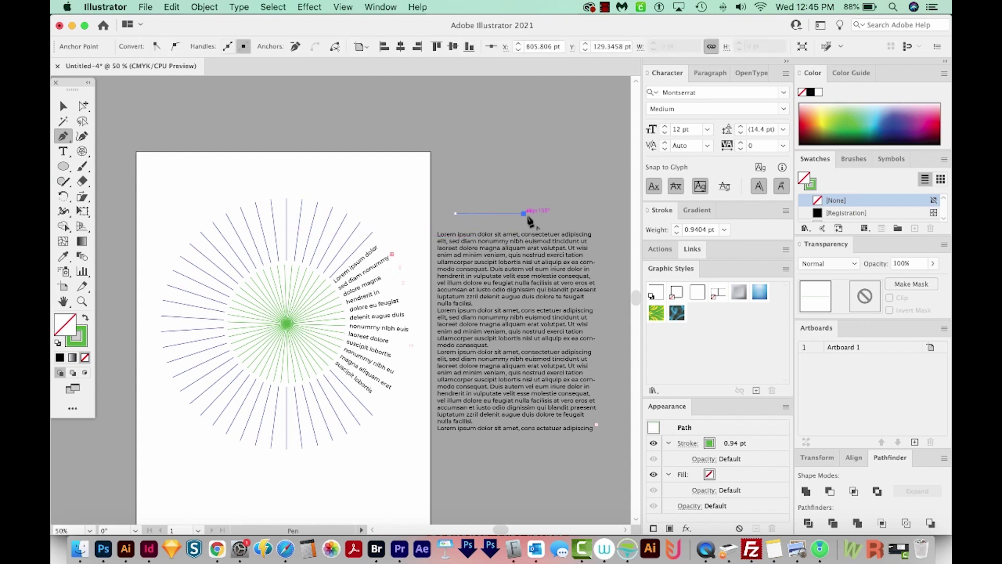
key(d)
key(/)
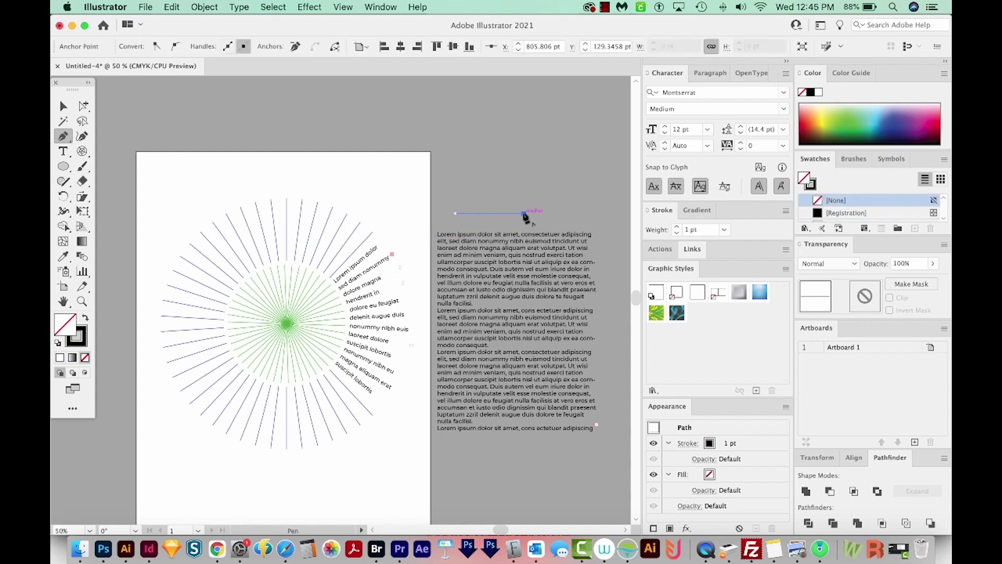
Move the black horizontal line onto the artboard, into the empty area above the radial burst
key(v)
click(230, 180)
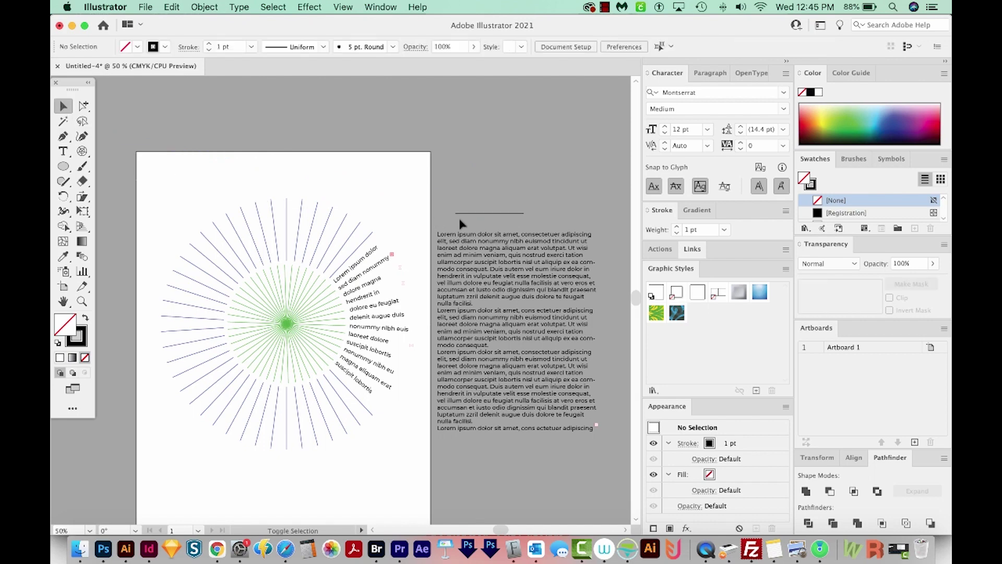
drag(471, 214, 337, 175)
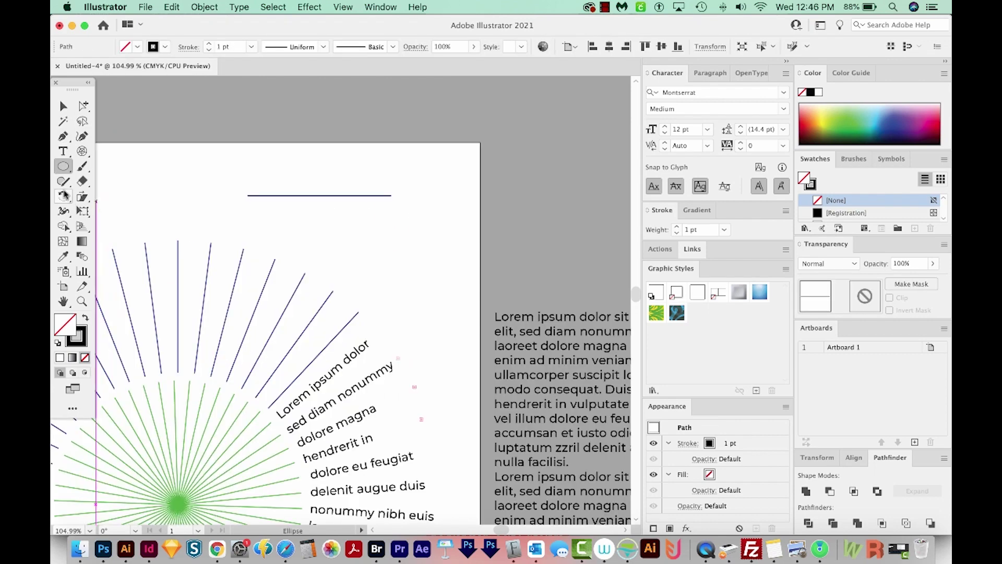
Draw a tiny circle at the right end of the black line and give it a black fill with no stroke
click(63, 166)
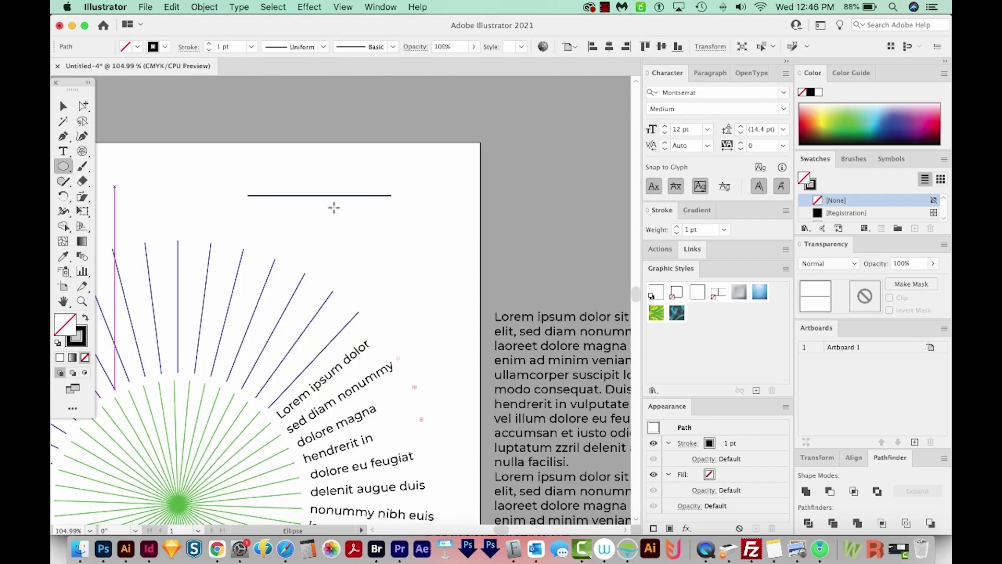
drag(393, 195, 396, 197)
key(super+shift+a)
key(z)
drag(447, 157, 371, 215)
key(v)
click(245, 374)
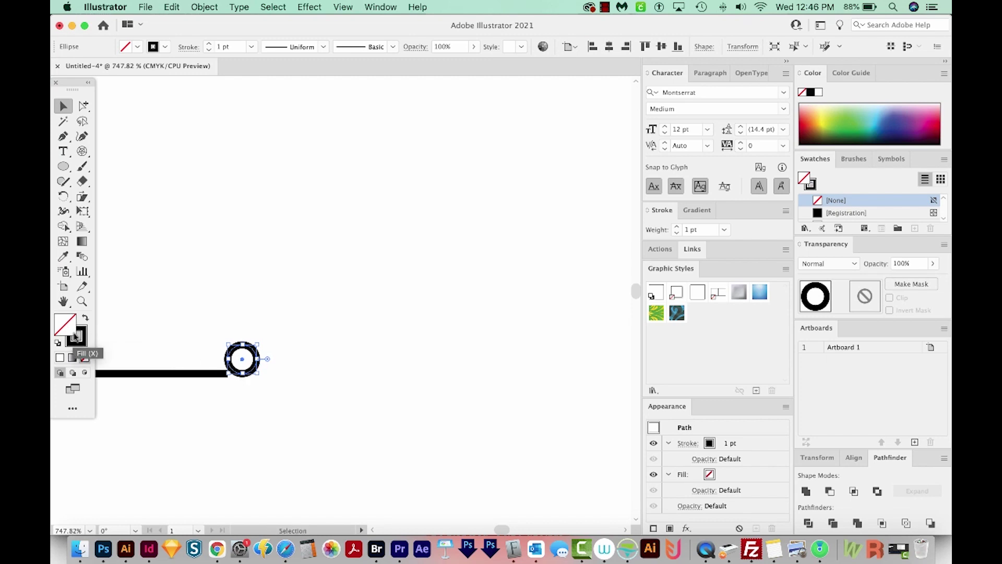
key(shift+x)
click(276, 367)
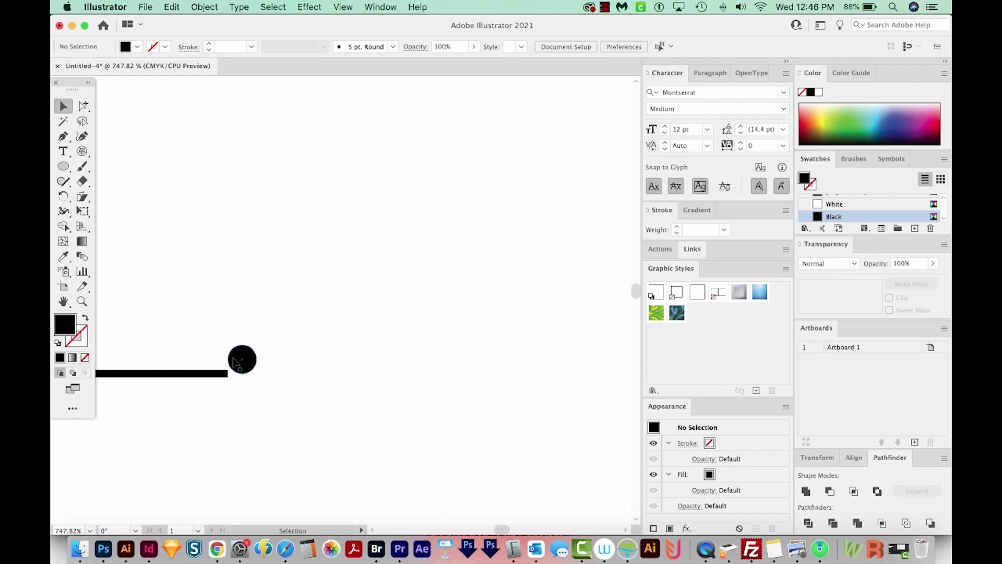
Move the black dot down so it is vertically centered on the line and touches its right end
drag(246, 359, 242, 373)
key(super+minus)
key(super+minus)
key(Left)
key(Left)
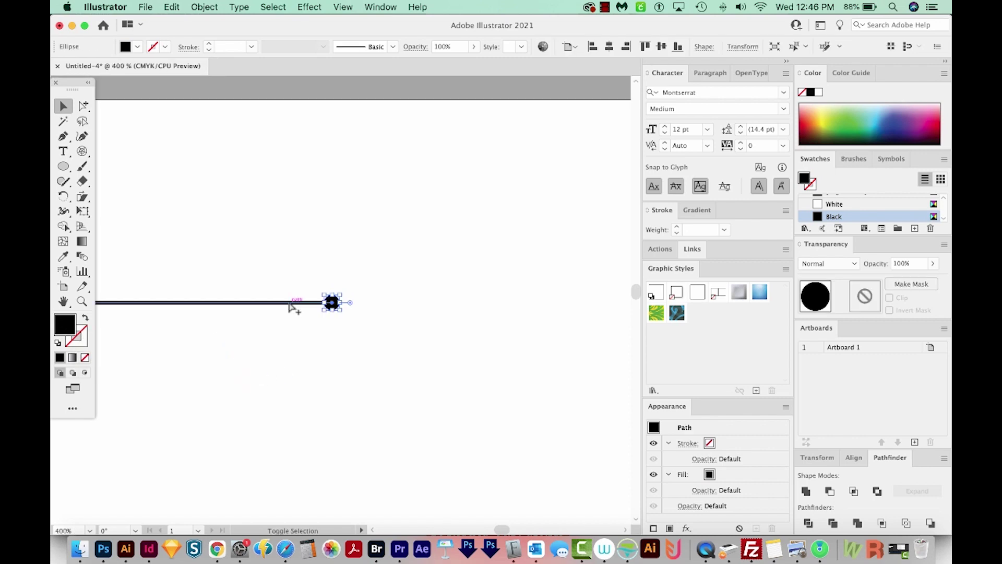
Shorten the black line by moving its right anchor point inward, leaving a gap before the dot
key(a)
click(293, 305)
drag(332, 306, 301, 306)
click(326, 338)
key(v)
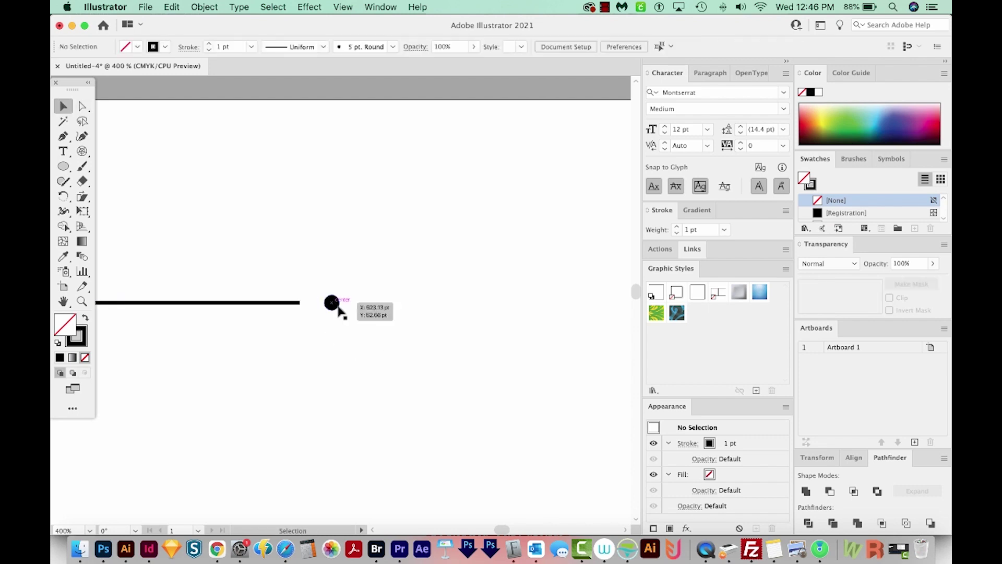
Create an art brush from the black line and dot, stretched to fit stroke length and directed toward the dot
drag(293, 314, 277, 312)
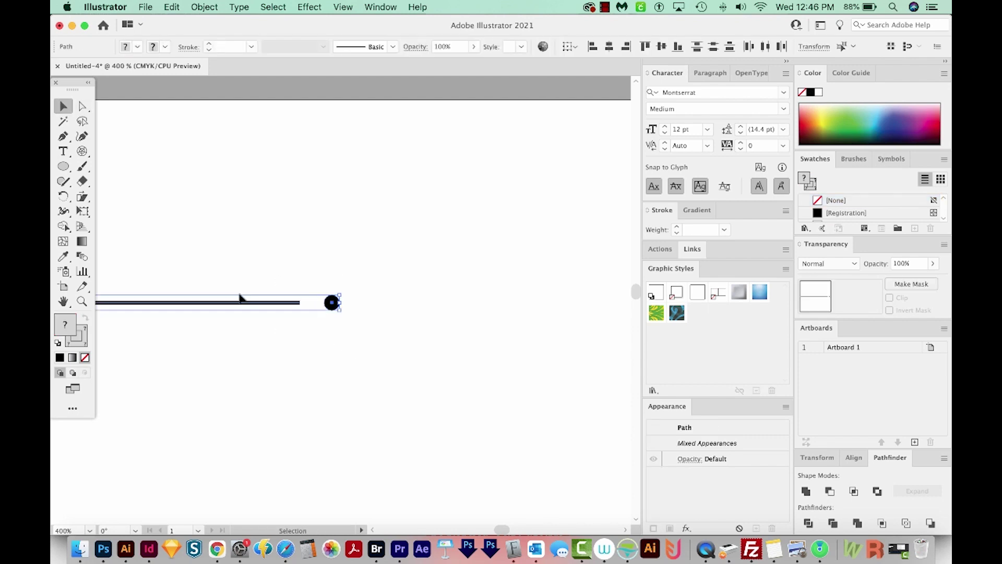
click(854, 159)
mouse_move(295, 307)
mouse_down()
mouse_move(924, 232)
mouse_move(880, 206)
mouse_up()
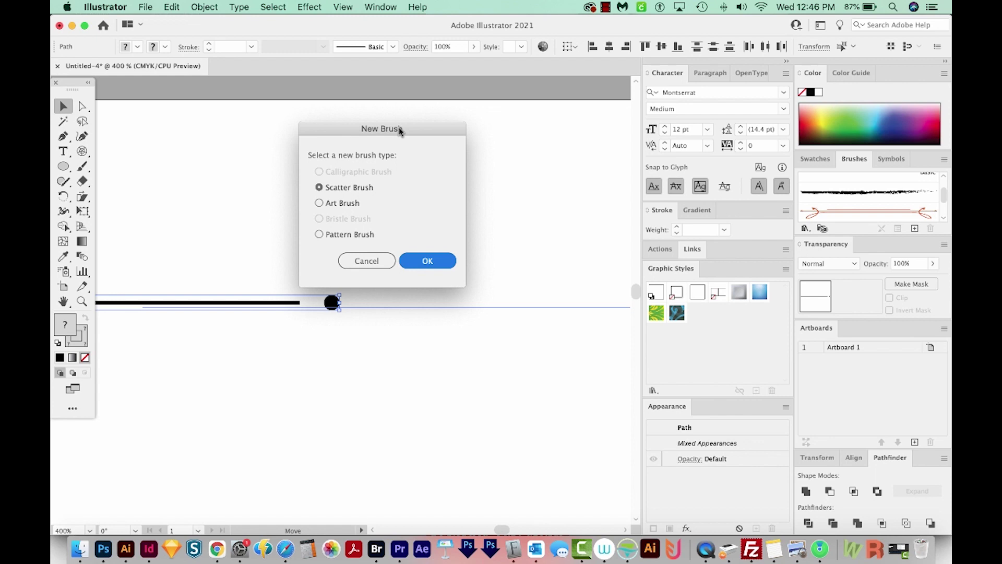
click(319, 203)
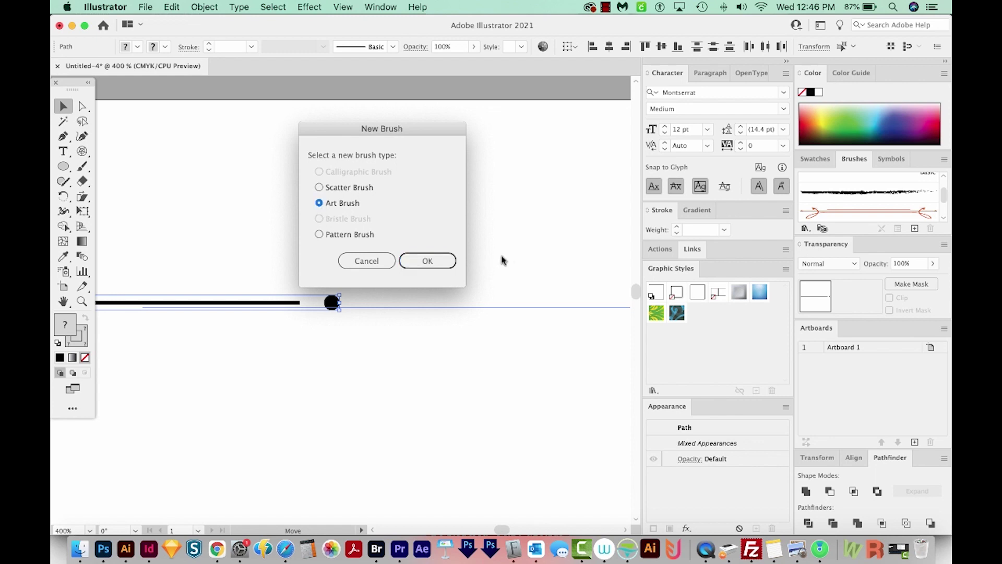
click(427, 261)
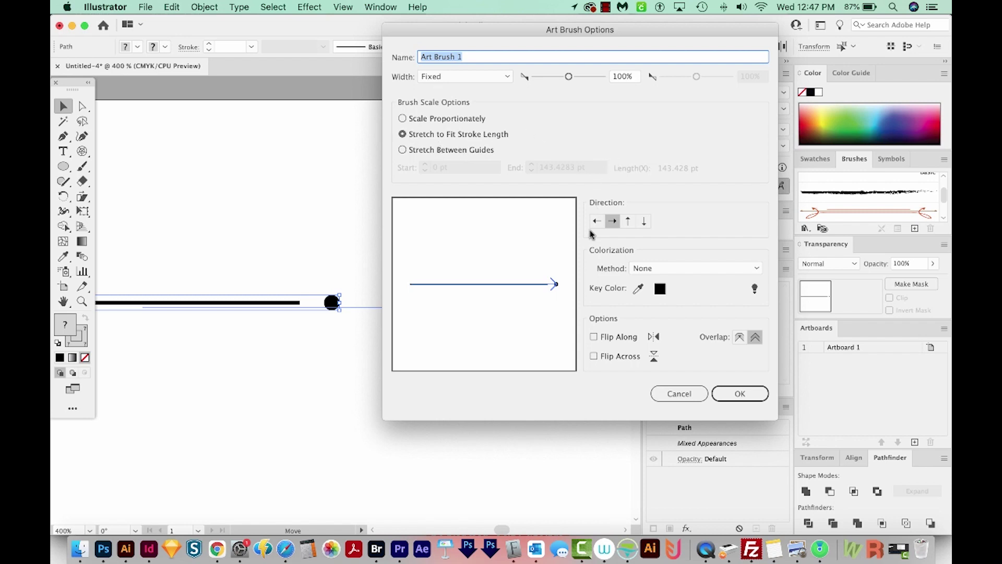
click(738, 393)
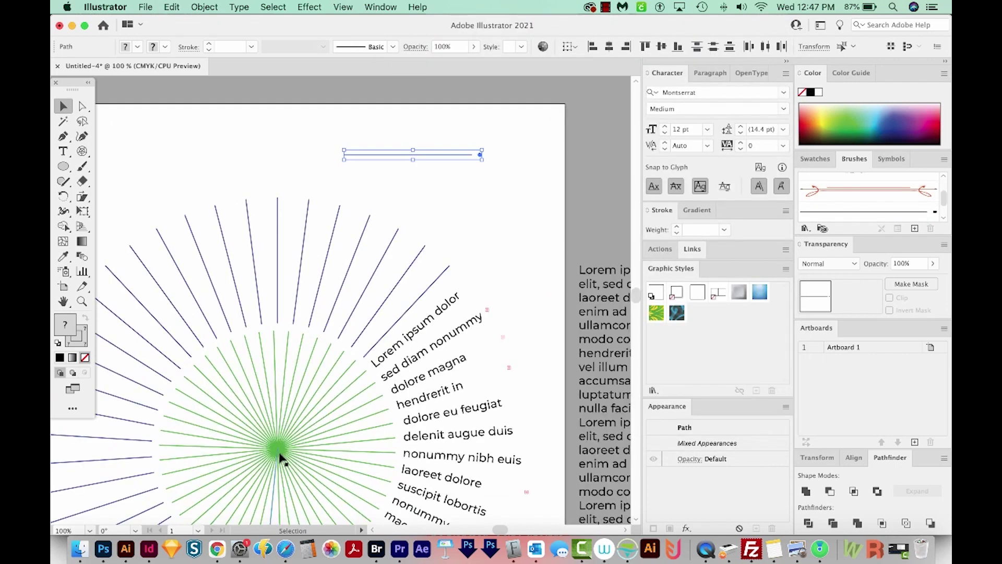
Apply the new line-and-dot art brush to the group of green inner rays
click(280, 452)
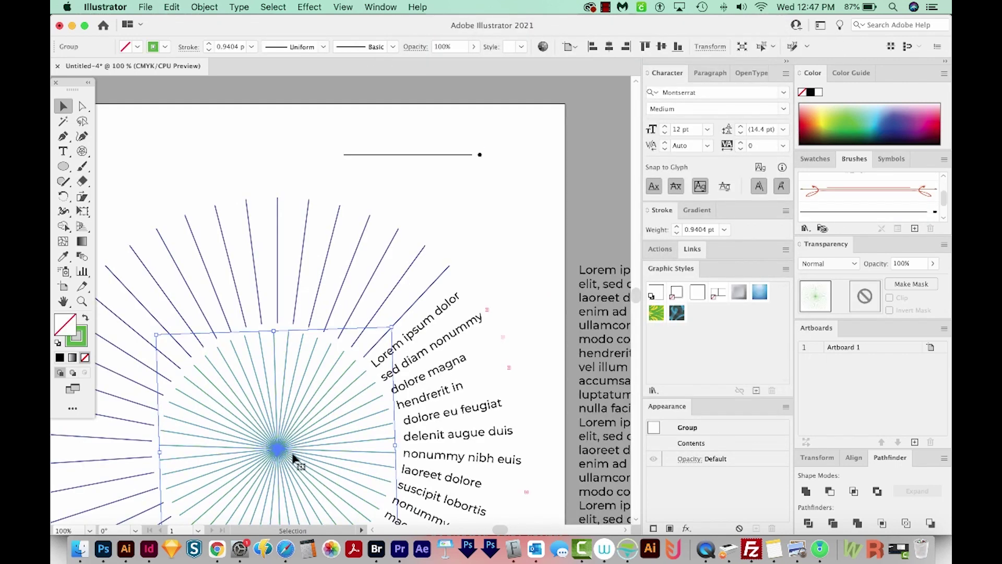
click(880, 215)
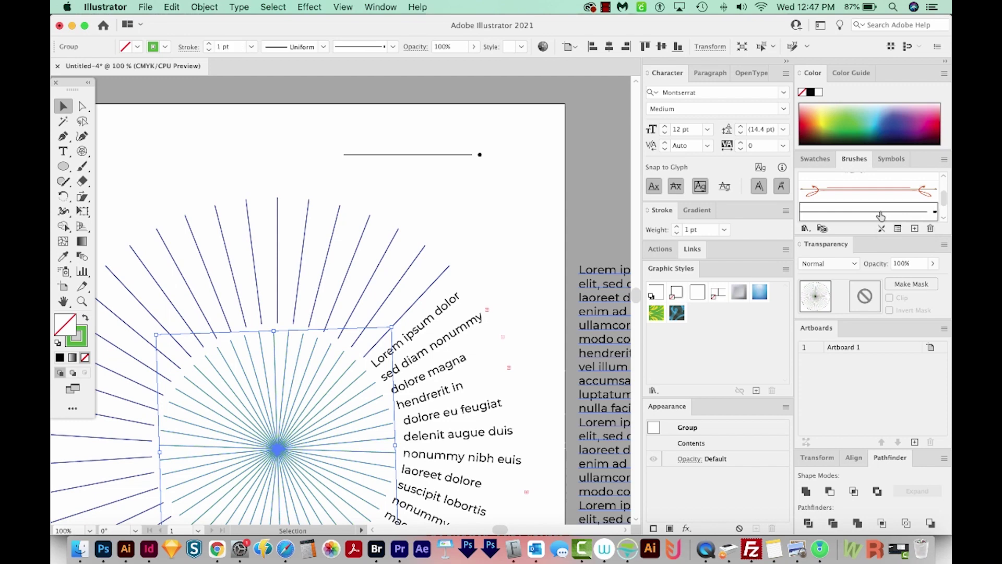
mouse_move(435, 425)
mouse_down()
mouse_move(420, 344)
mouse_move(321, 404)
mouse_up()
key(z)
scroll(532, 322, left, 5)
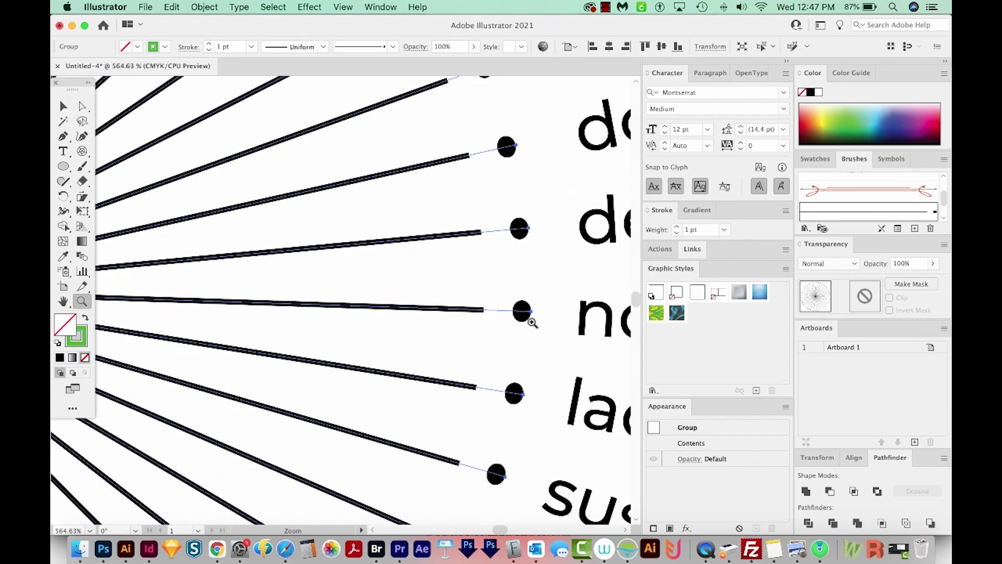
Set the inner rays' stroke weight to 0.8 pt and deselect them
click(224, 46)
text(.9)
key(Return)
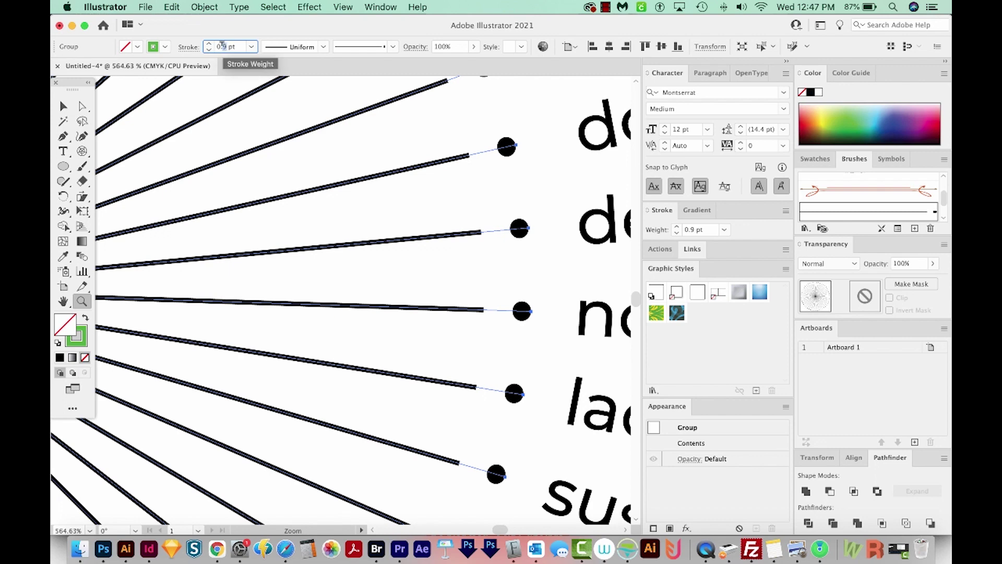
text(8)
key(Return)
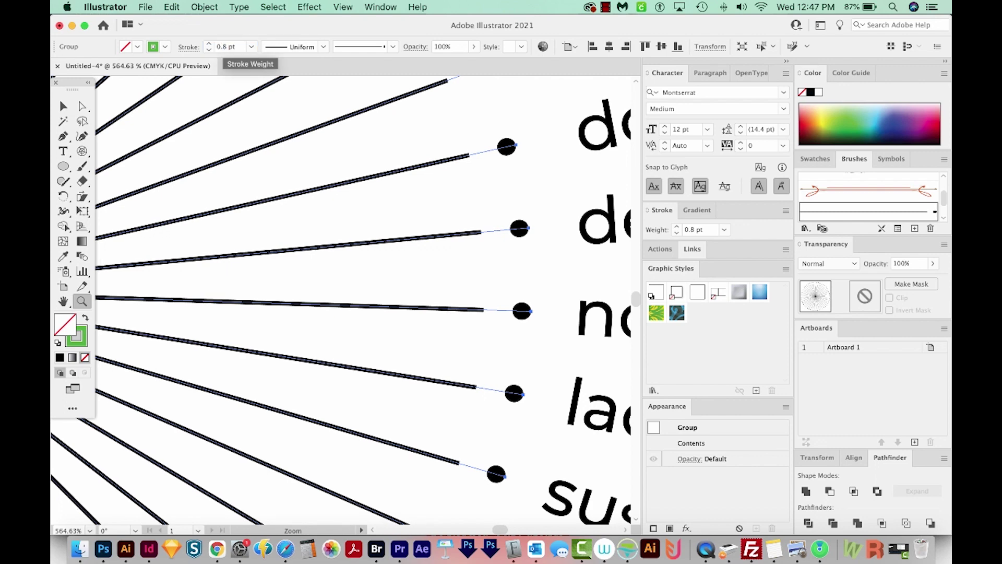
key(super+shift+a)
key(space)
drag(513, 458, 465, 358)
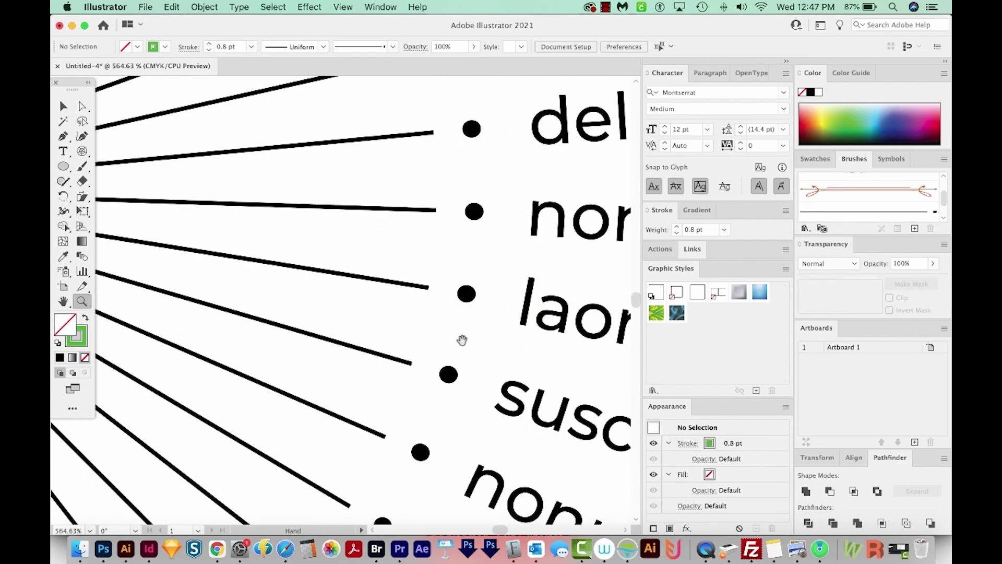
Duplicate the line-and-dot artwork just below the original and reflect the copy across the vertical axis
key(super+0)
key(v)
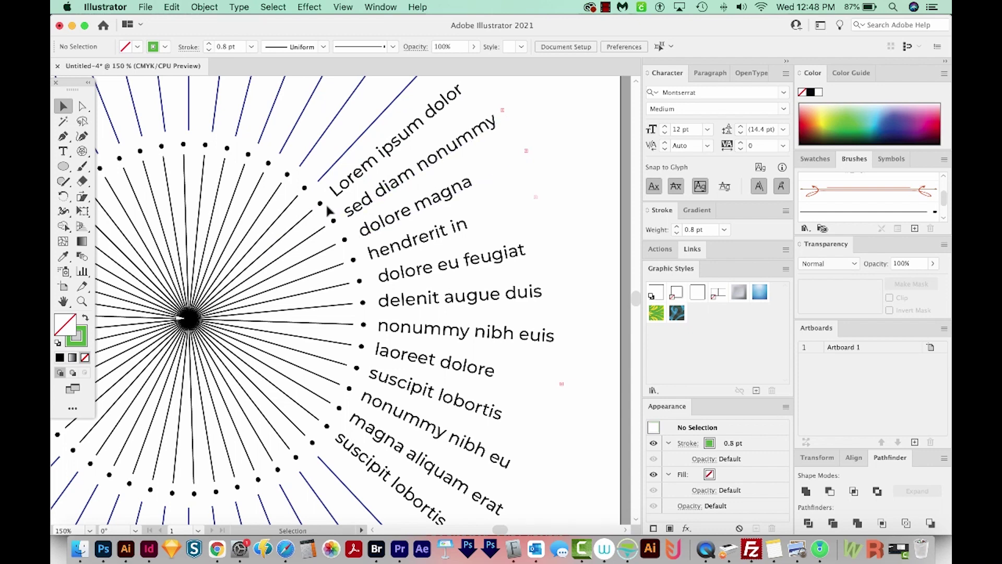
scroll(190, 281, left, 5)
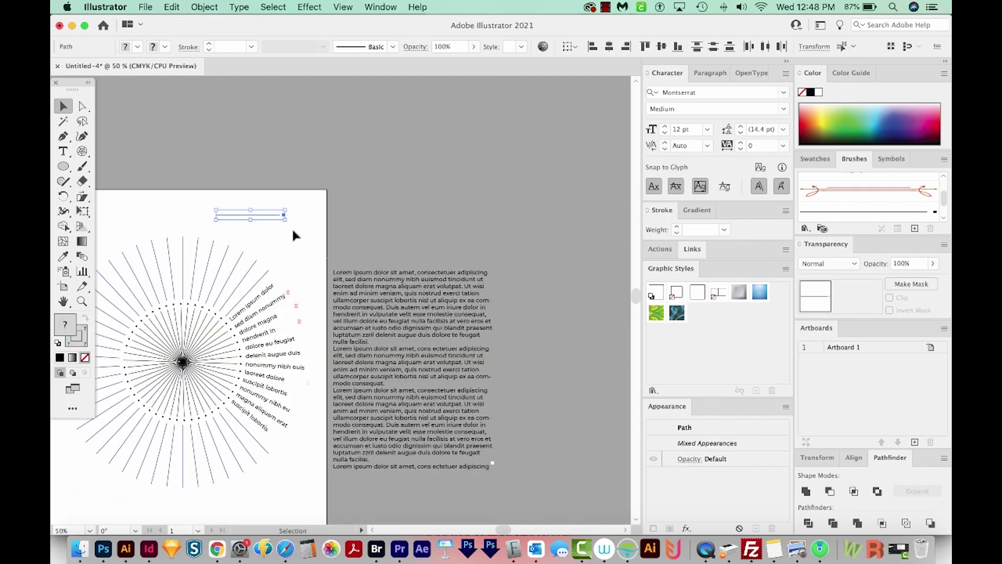
drag(301, 201, 288, 238)
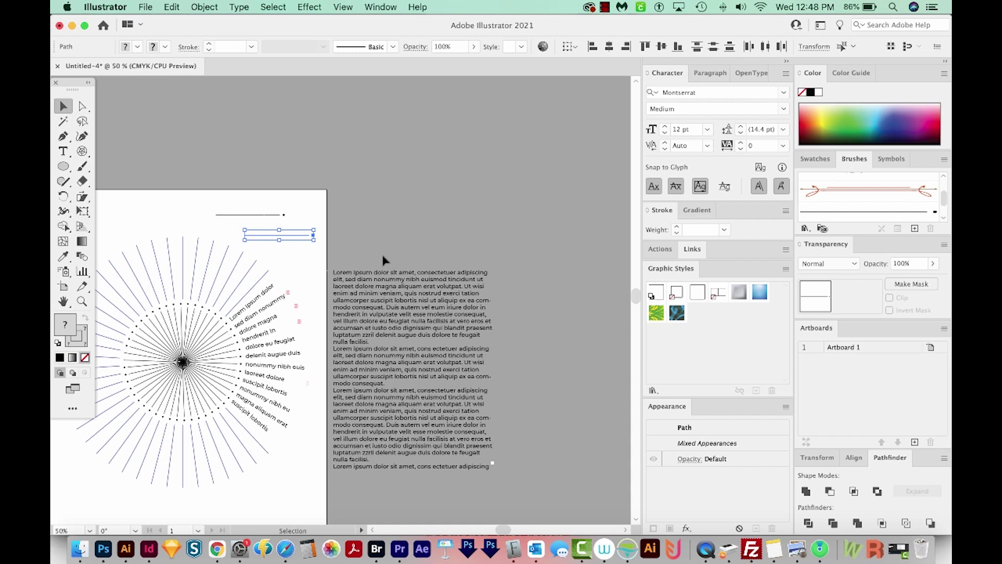
key(o)
key(Return)
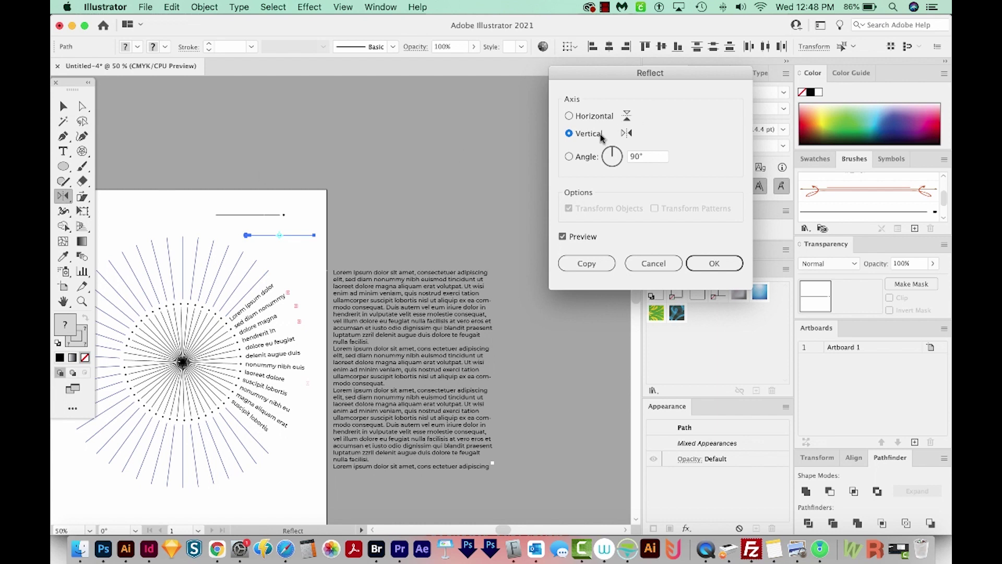
click(714, 263)
key(v)
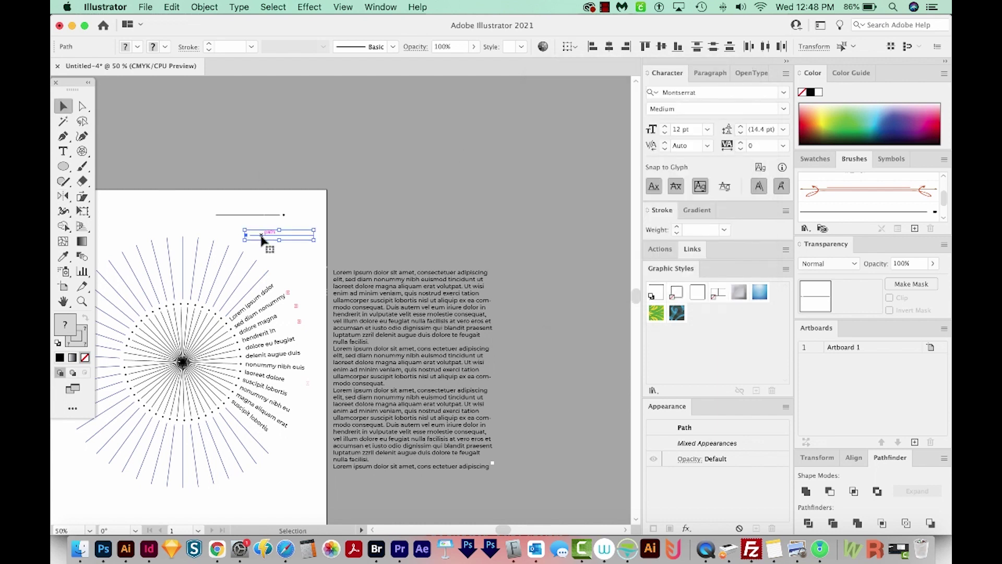
Create a second art brush from the reflected line-and-dot copy, stretched to fit stroke length
mouse_move(262, 240)
mouse_down()
mouse_move(533, 240)
mouse_move(860, 210)
mouse_up()
click(344, 203)
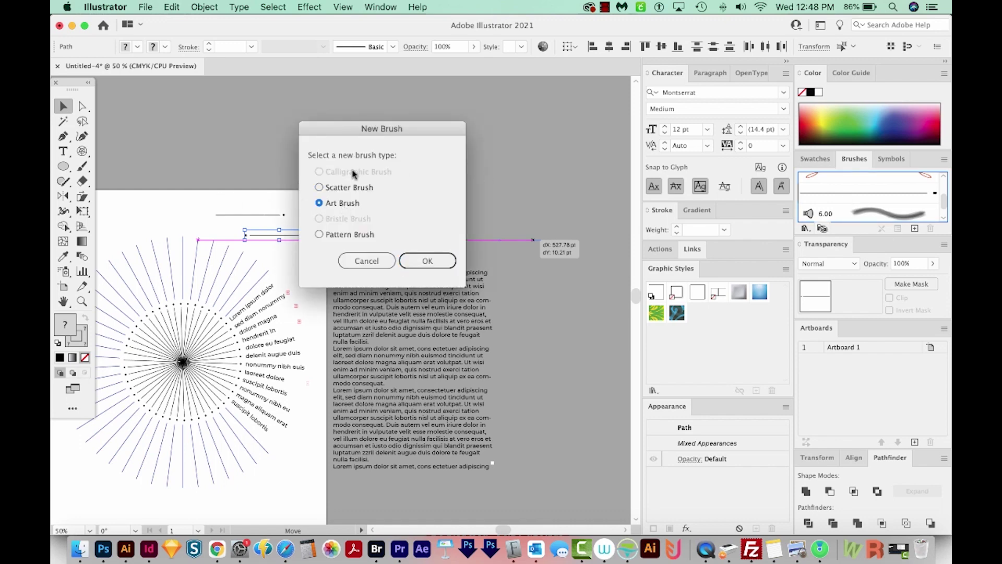
click(428, 260)
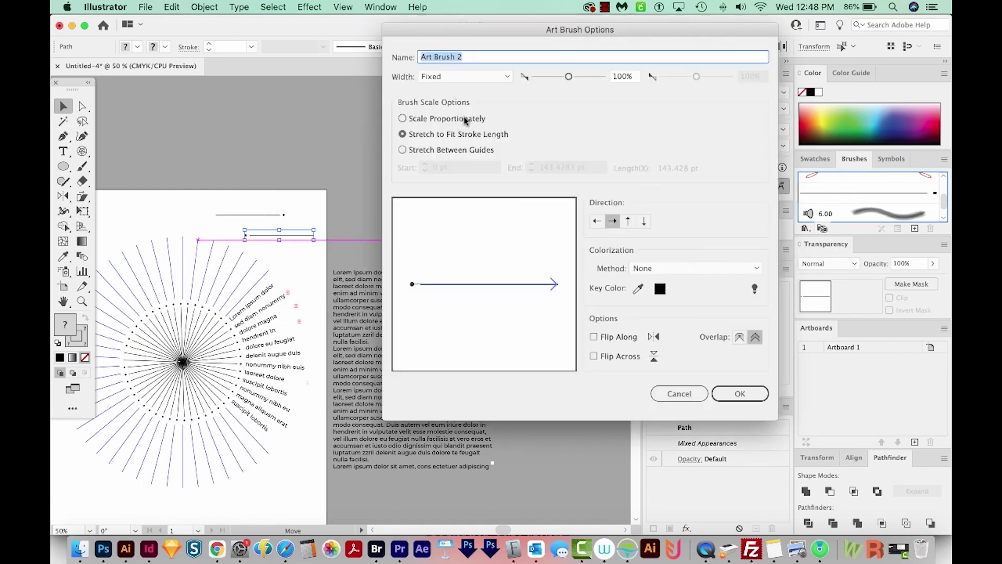
click(739, 394)
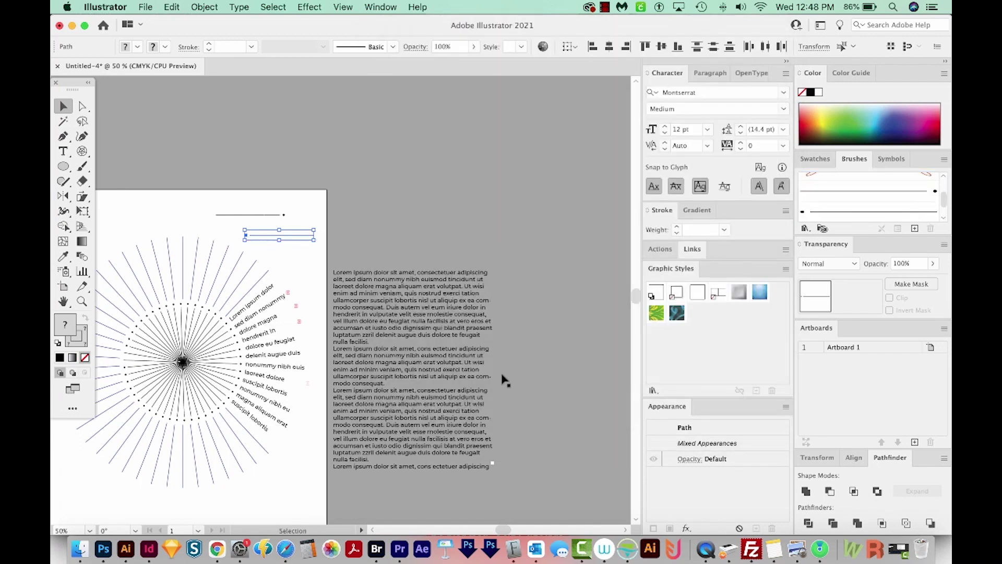
Apply the reflected art brush to the two left-hand inner rays that lack an outer dot, and deselect them
key(v)
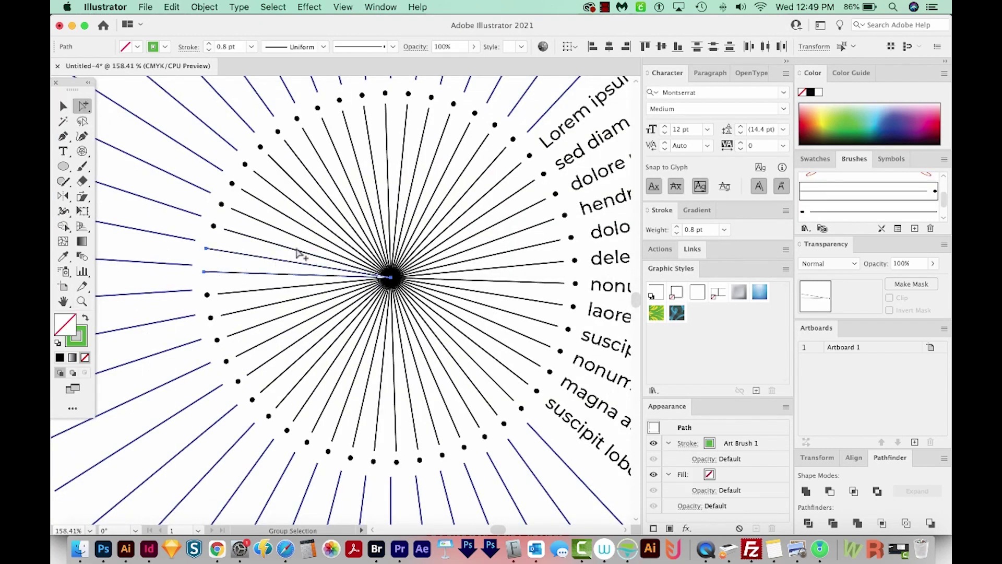
click(822, 214)
key(shift+super+a)
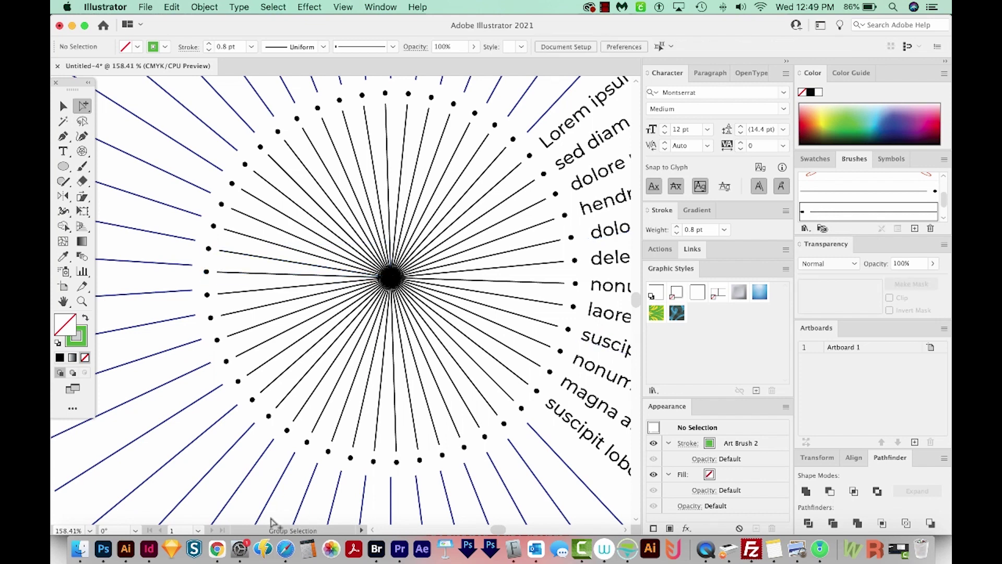
drag(389, 449, 188, 462)
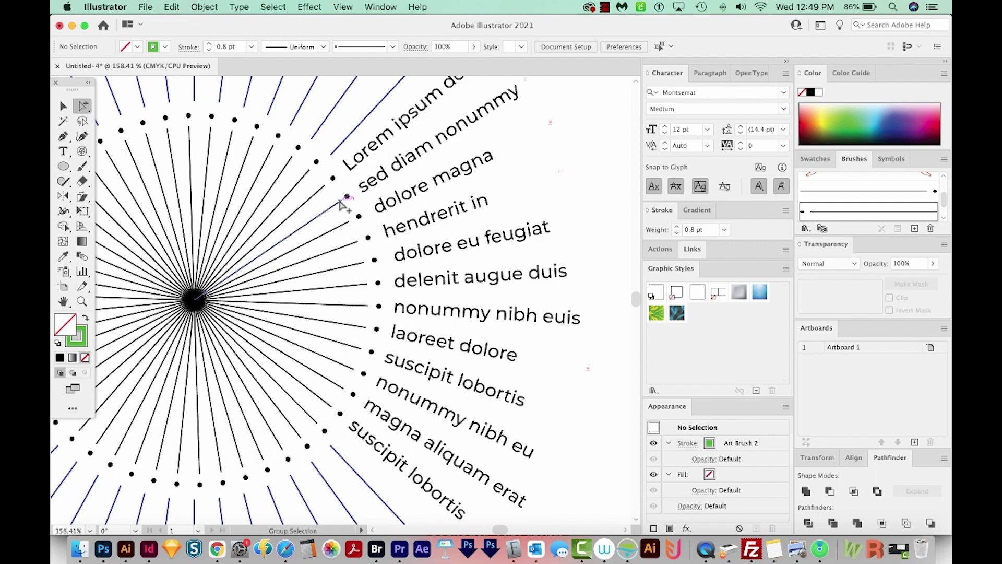